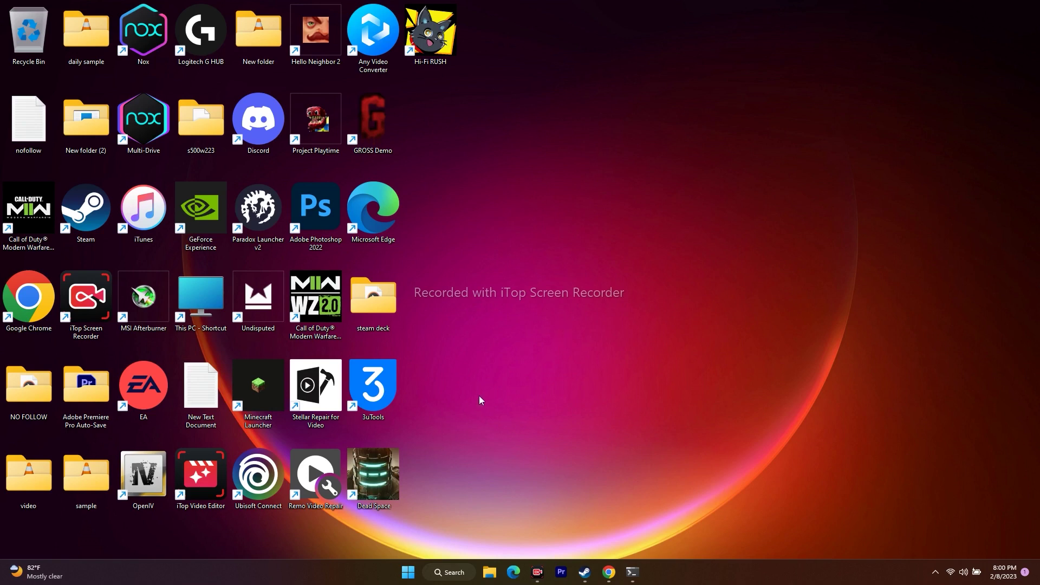
Check the Dead Space desktop shortcut's properties.
{"action": "right_click", "coordinate": [387, 483]}
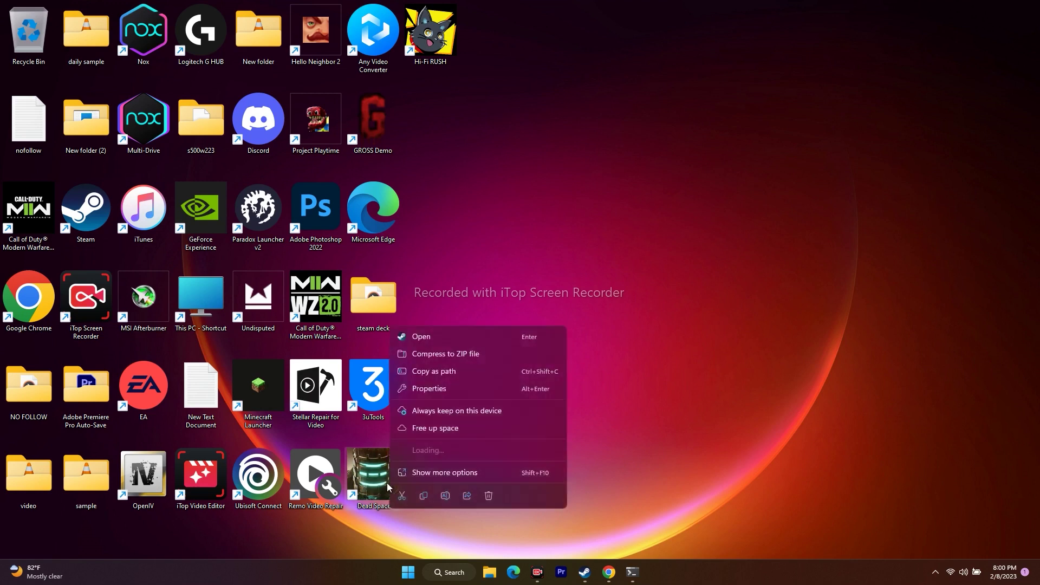
{"action": "left_click", "coordinate": [669, 446]}
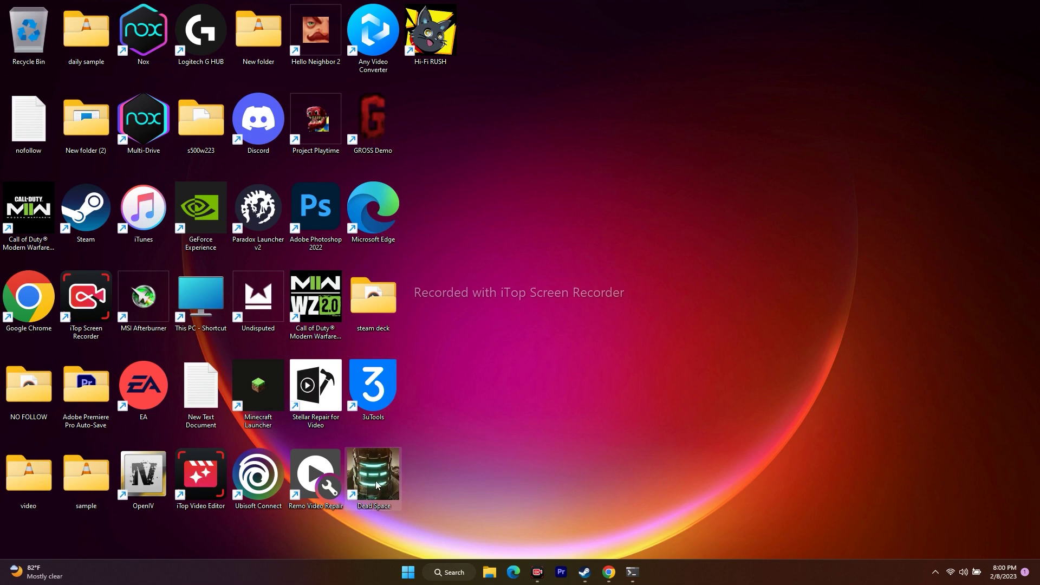
{"action": "right_click", "coordinate": [375, 480]}
{"action": "left_click", "coordinate": [442, 471]}
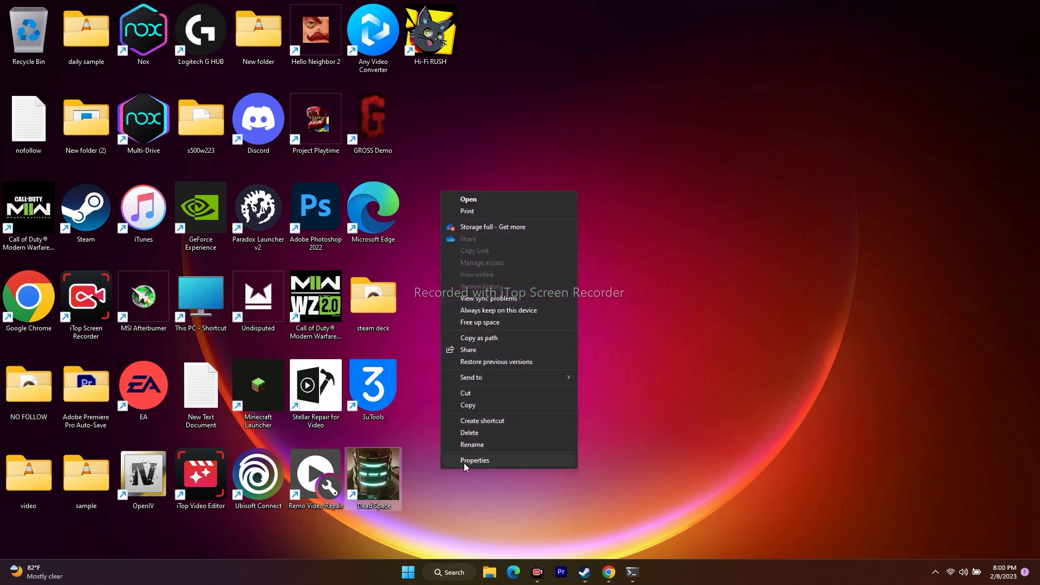
{"action": "left_click", "coordinate": [480, 464]}
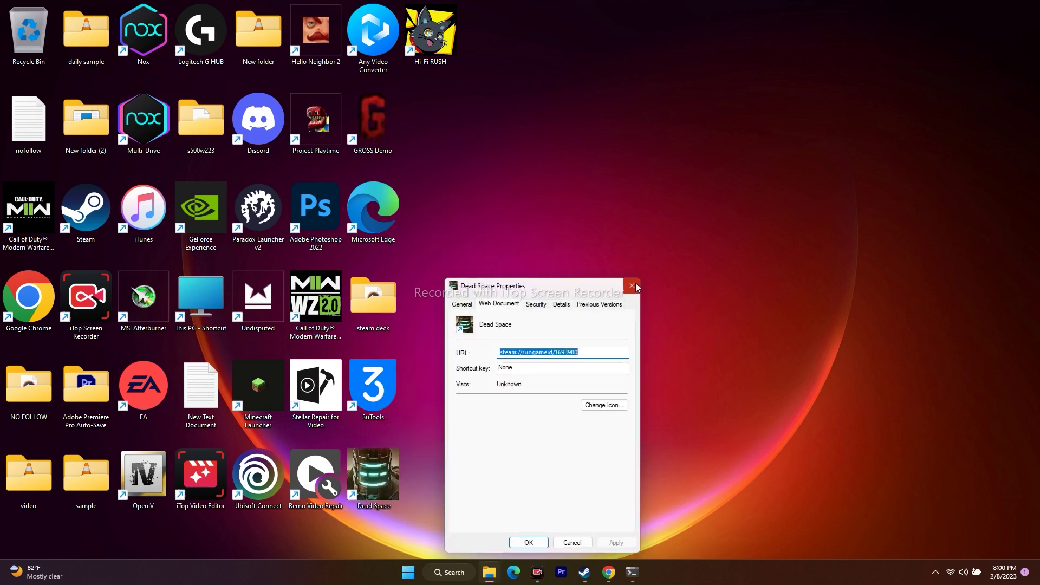
{"action": "left_click", "coordinate": [631, 286]}
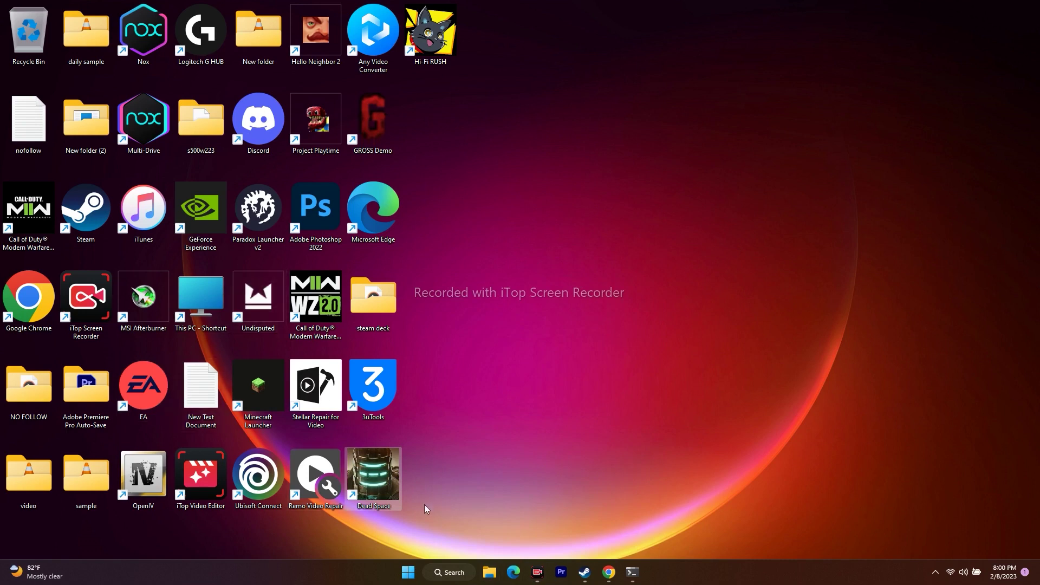
Check the Hello Neighbor 2 shortcut's properties and look at the steam deck folder's options.
{"action": "left_click", "coordinate": [313, 57]}
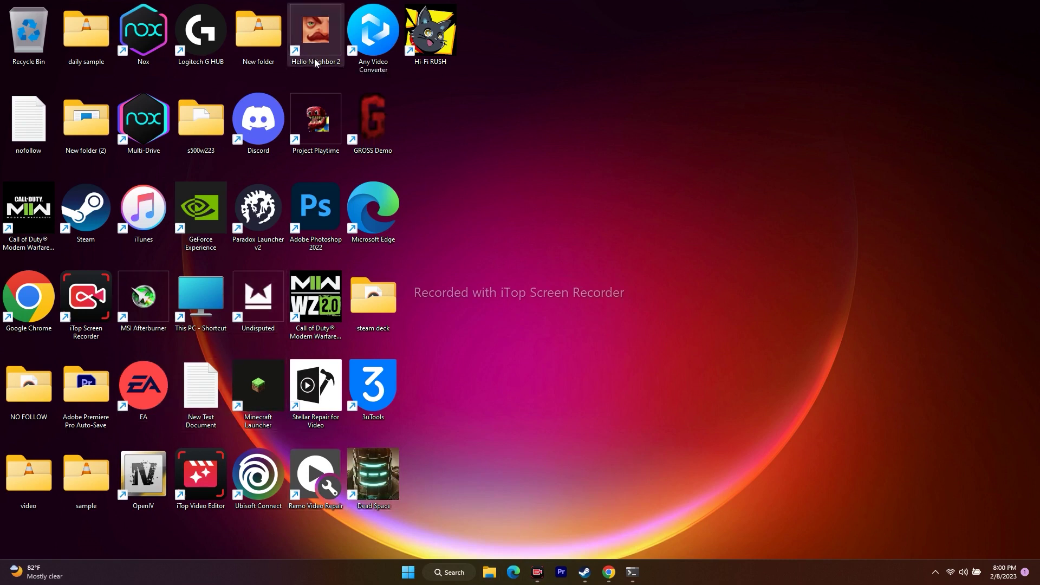
{"action": "mouse_move", "coordinate": [315, 63]}
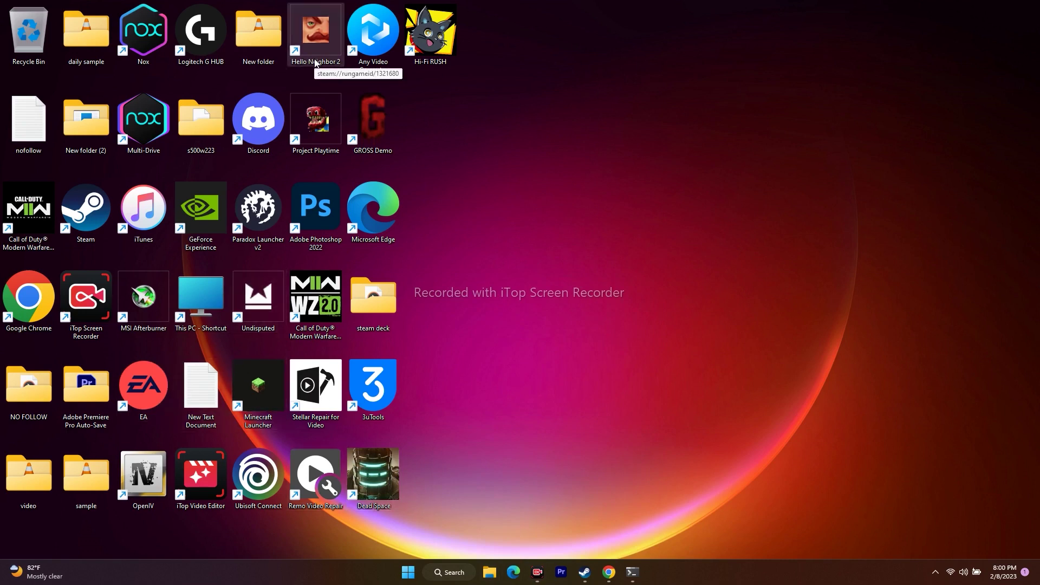
{"action": "right_click", "coordinate": [314, 62]}
{"action": "left_click", "coordinate": [356, 243]}
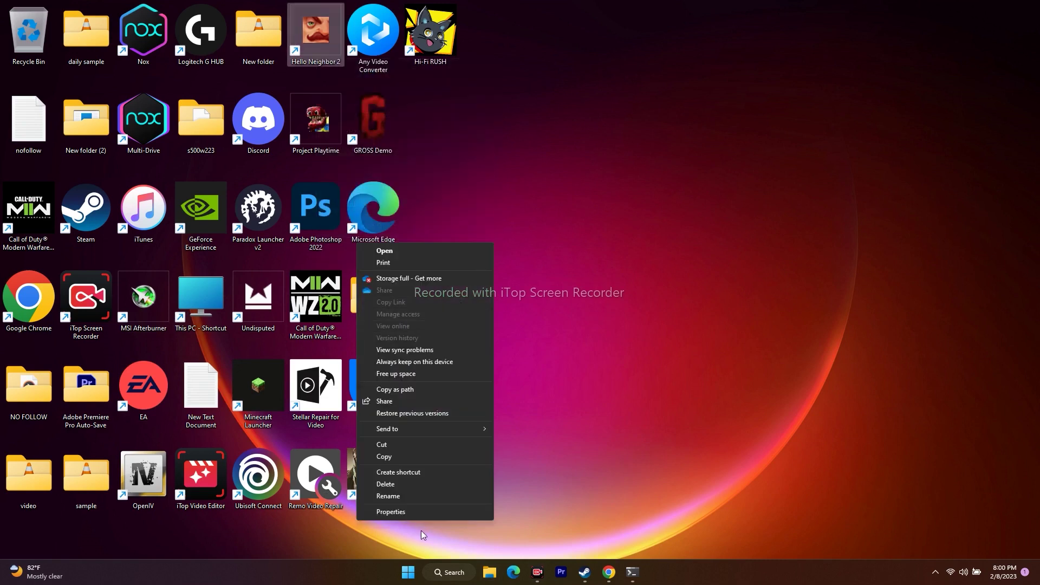
{"action": "left_click", "coordinate": [418, 512]}
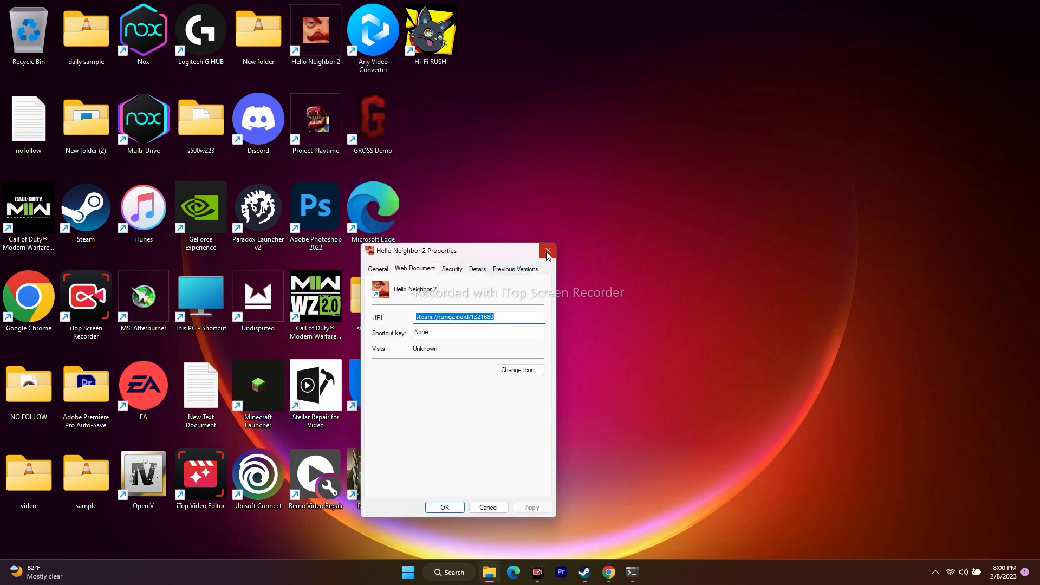
{"action": "left_click", "coordinate": [548, 251]}
{"action": "right_click", "coordinate": [377, 304]}
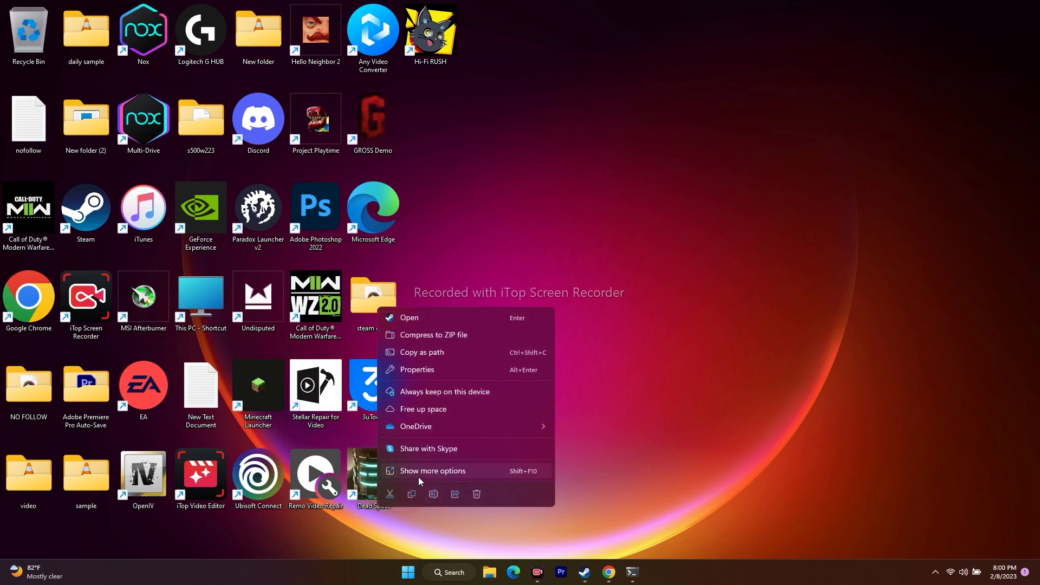
{"action": "left_click", "coordinate": [688, 362]}
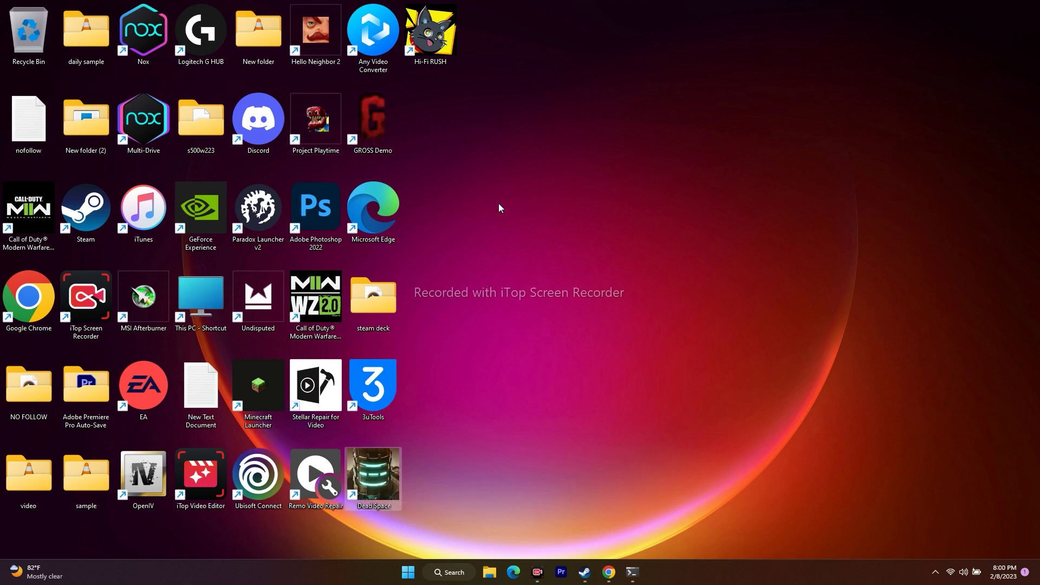
Browse from This PC through C:, Program Files (x86), Steam and steamapps to the common folder.
{"action": "left_click", "coordinate": [490, 572]}
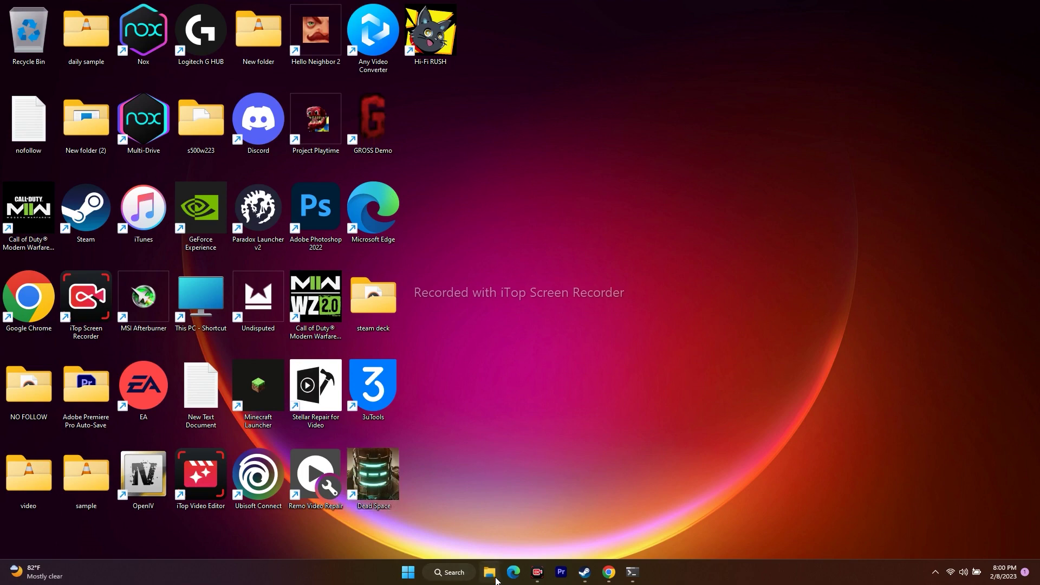
{"action": "left_click", "coordinate": [40, 345]}
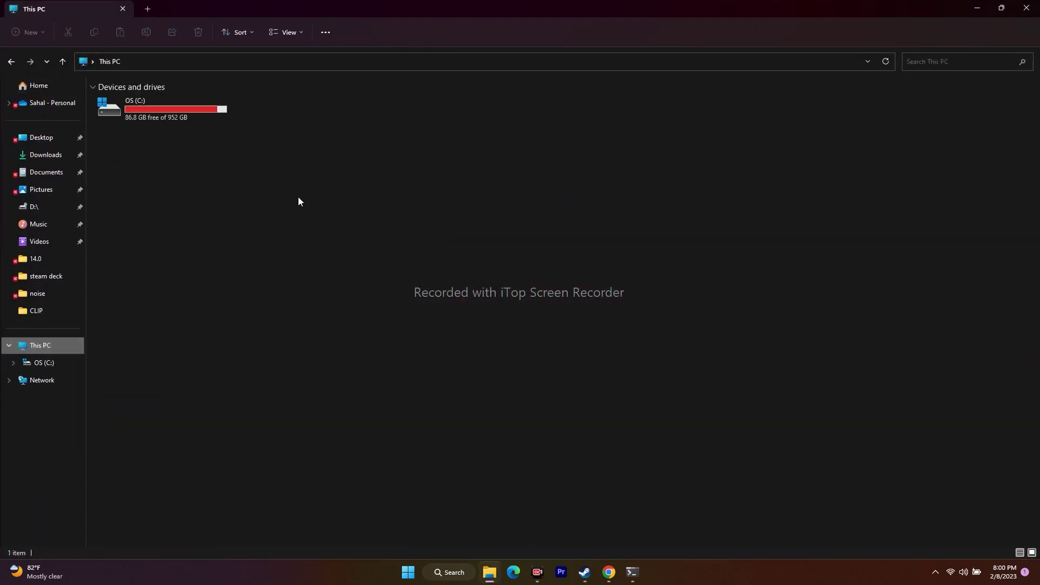
{"action": "double_click", "coordinate": [185, 106]}
{"action": "scroll", "coordinate": [126, 404], "scroll_direction": "down", "scroll_amount": 6}
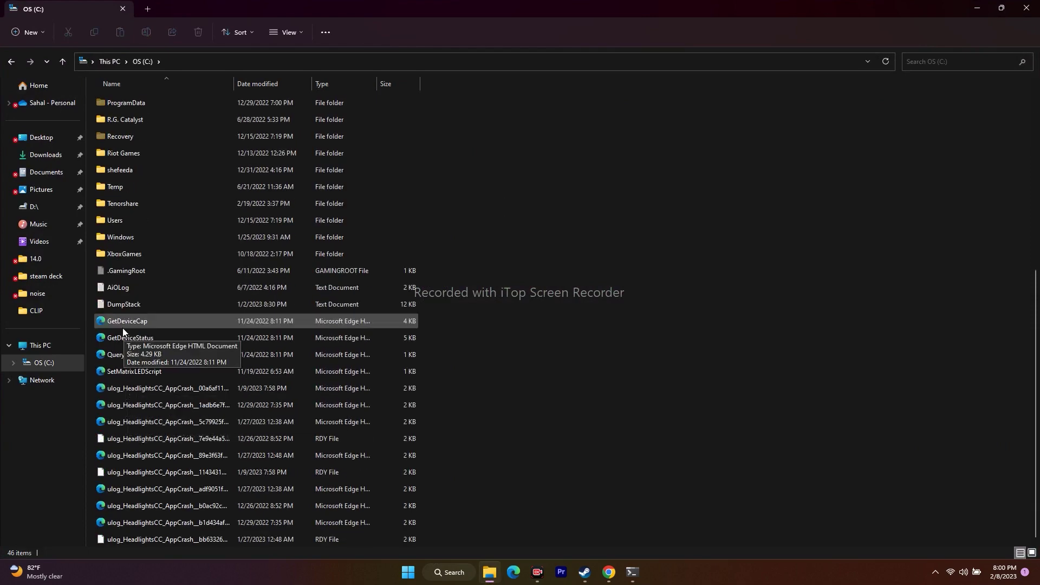
{"action": "scroll", "coordinate": [122, 327], "scroll_direction": "up", "scroll_amount": 6}
{"action": "double_click", "coordinate": [143, 400]}
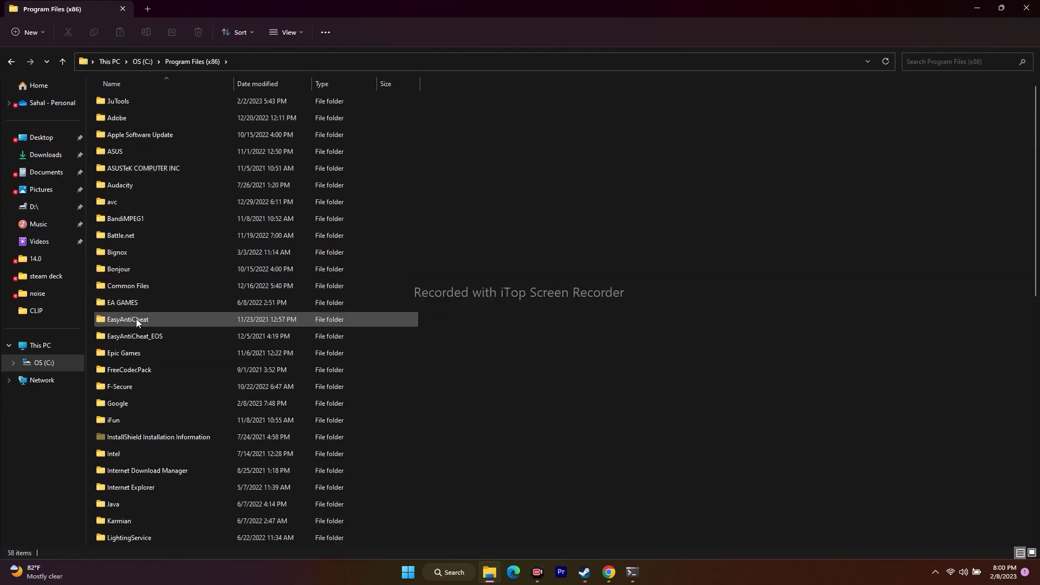
{"action": "scroll", "coordinate": [151, 271], "scroll_direction": "down", "scroll_amount": 3}
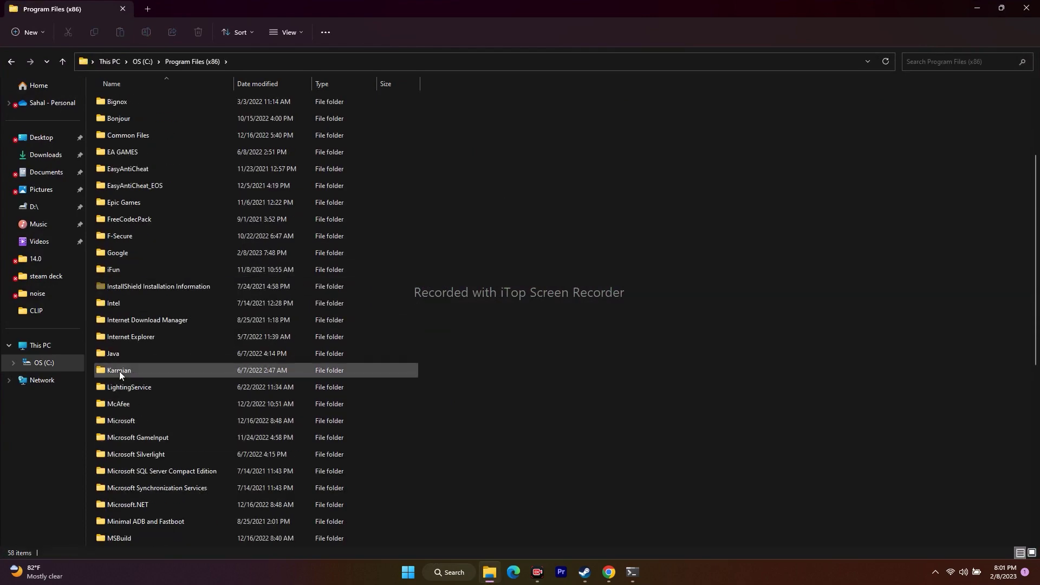
{"action": "scroll", "coordinate": [135, 421], "scroll_direction": "down", "scroll_amount": 7}
{"action": "double_click", "coordinate": [139, 338]}
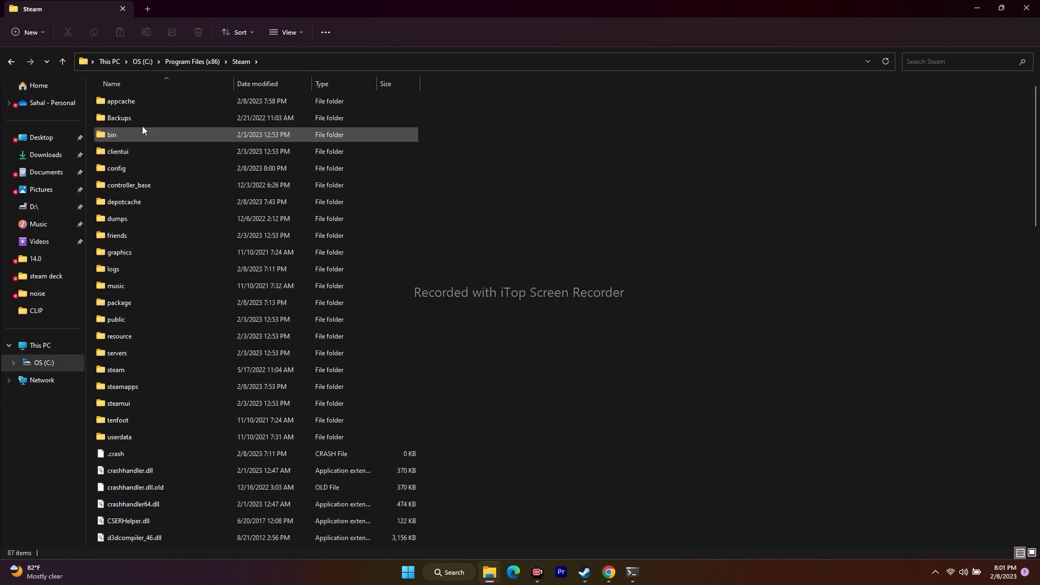
{"action": "double_click", "coordinate": [139, 387]}
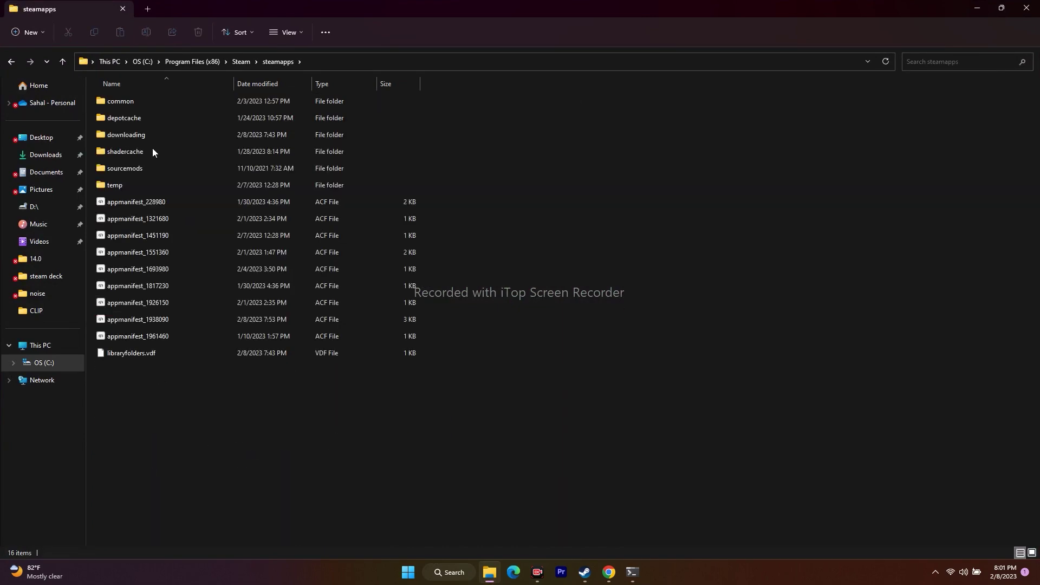
{"action": "double_click", "coordinate": [141, 103]}
Open the Undisputed folder in steamapps\common after briefly checking Call of Duty HQ.
{"action": "left_click", "coordinate": [11, 61]}
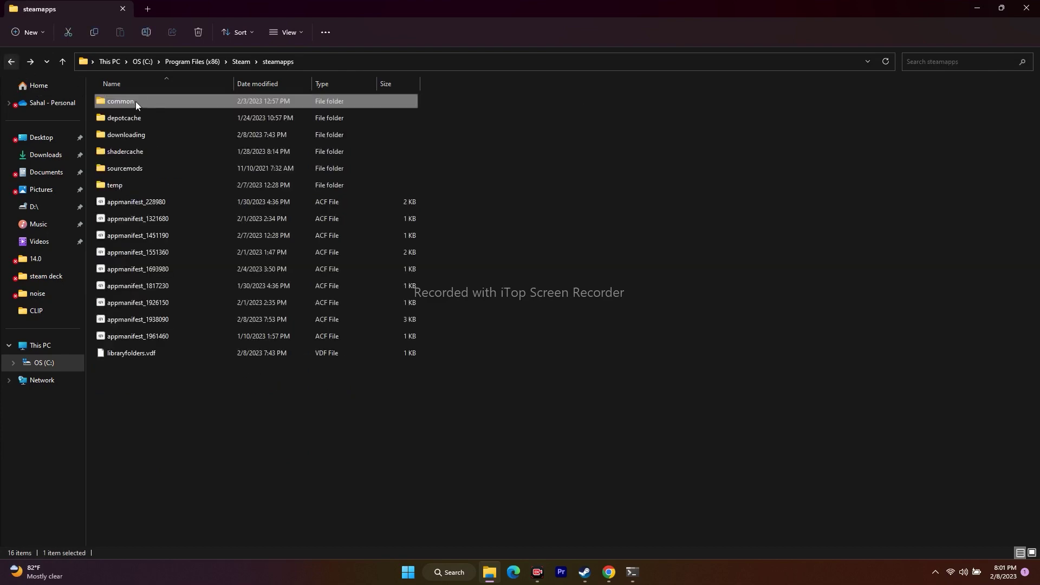
{"action": "double_click", "coordinate": [135, 102]}
{"action": "double_click", "coordinate": [143, 101]}
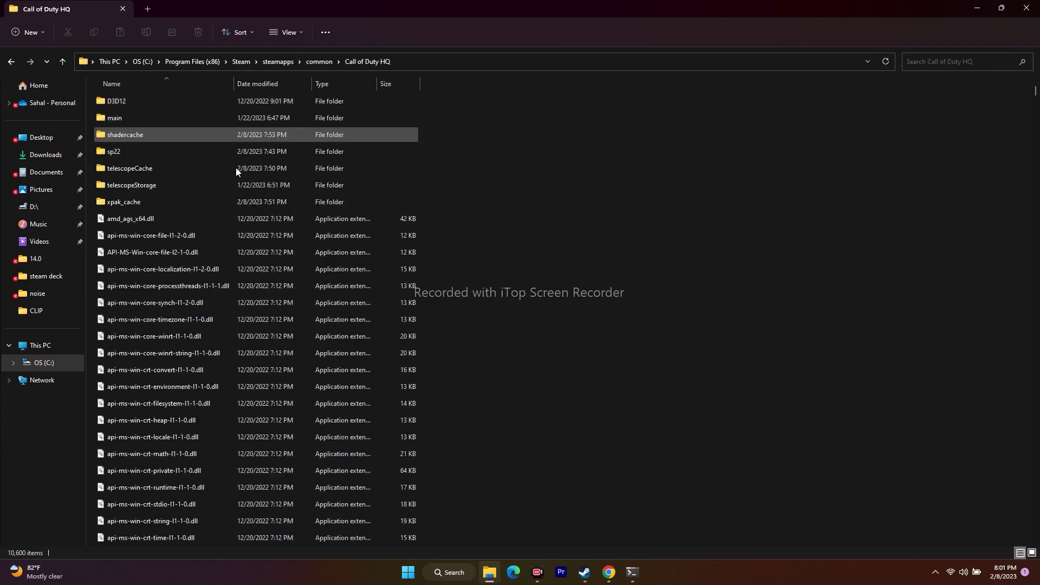
{"action": "left_click", "coordinate": [11, 62]}
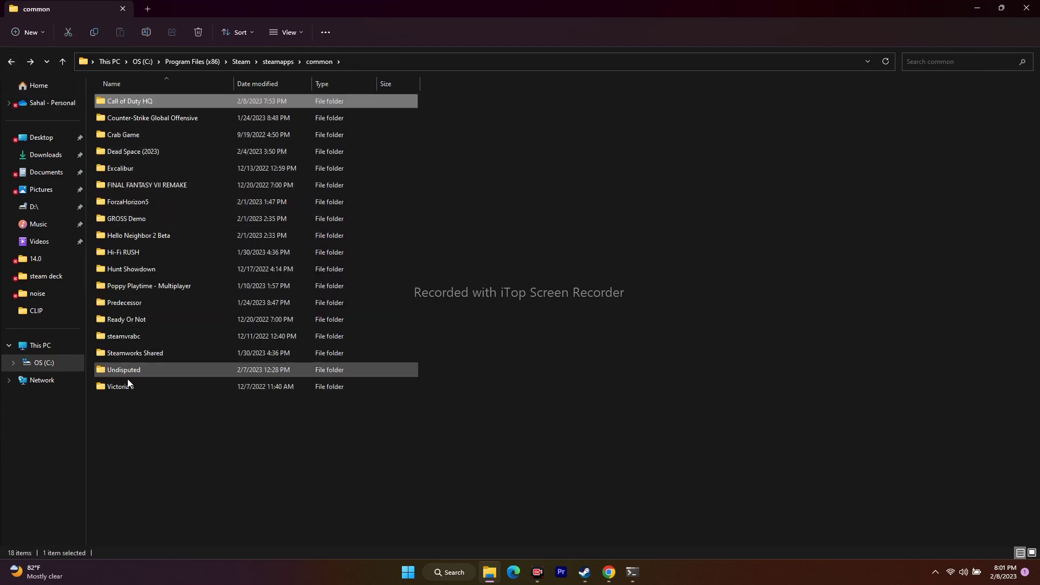
{"action": "double_click", "coordinate": [137, 370]}
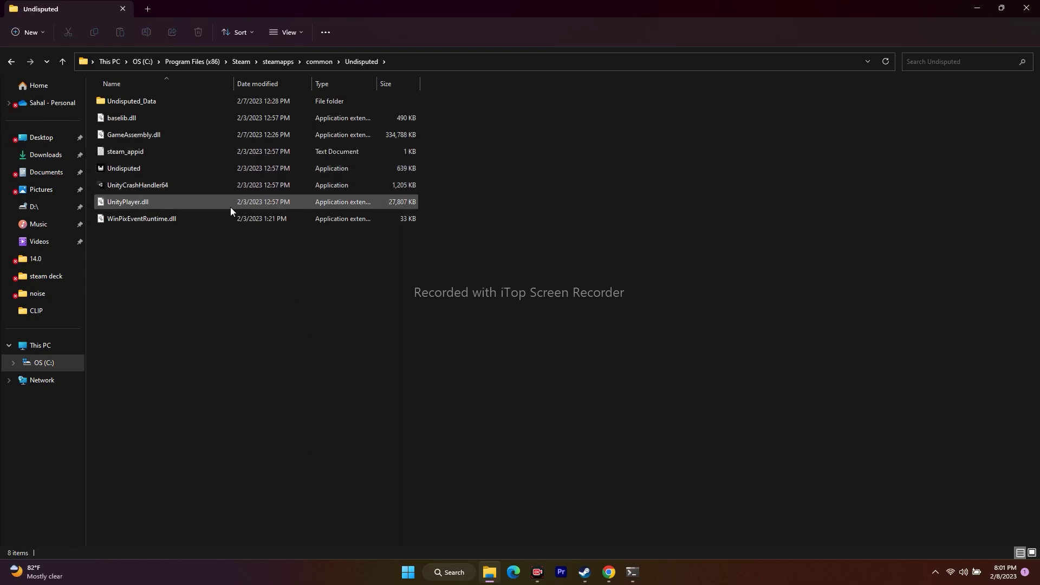
Return to the Undisputed folder window and select Undisputed.exe.
{"action": "left_click", "coordinate": [974, 12]}
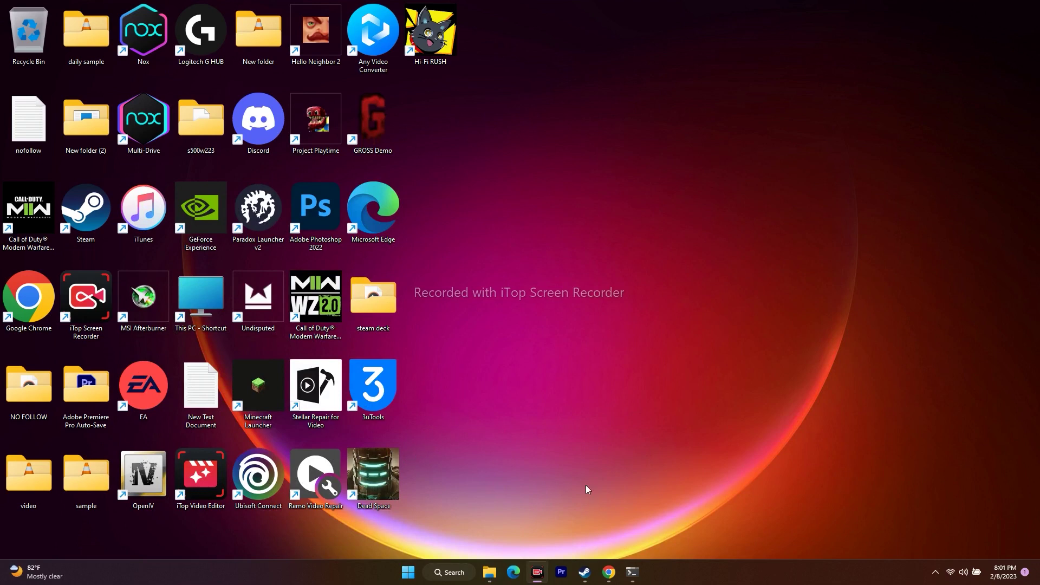
{"action": "left_click", "coordinate": [489, 572]}
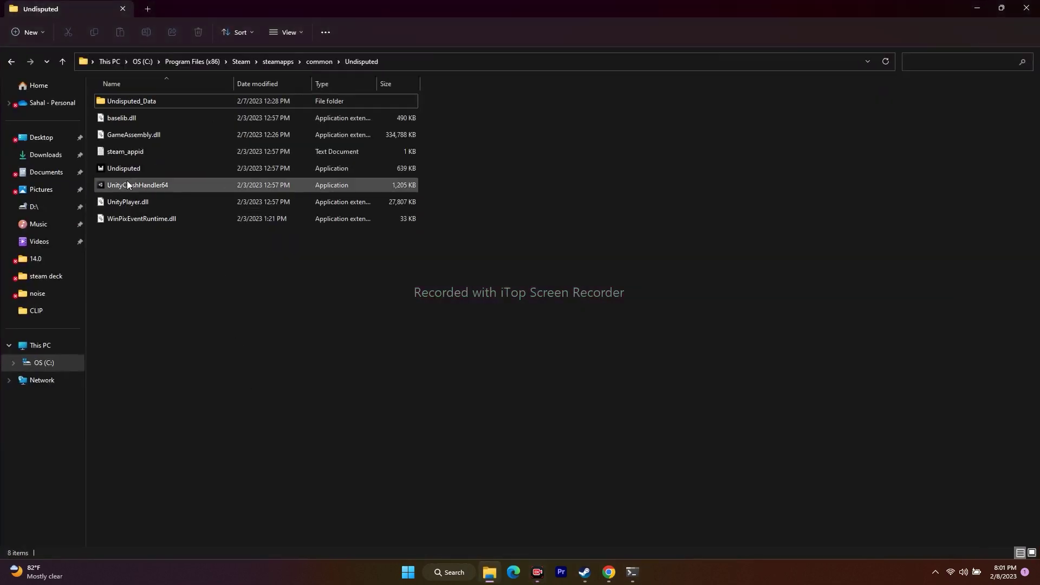
{"action": "left_click", "coordinate": [119, 168]}
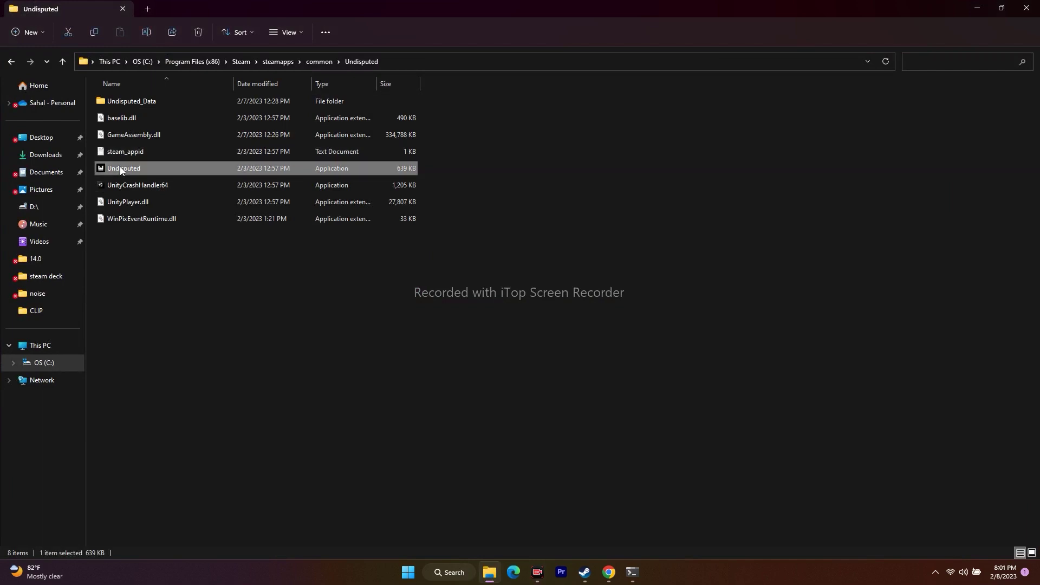
Set Undisputed.exe to run as administrator with fullscreen optimizations disabled, and apply.
{"action": "right_click", "coordinate": [122, 168]}
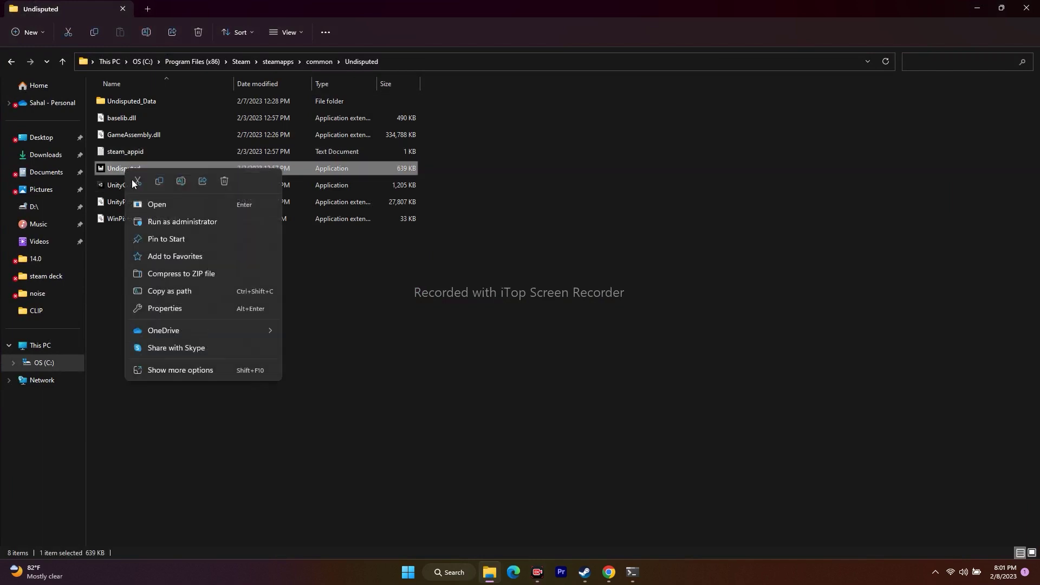
{"action": "left_click", "coordinate": [179, 370]}
{"action": "left_click", "coordinate": [214, 362]}
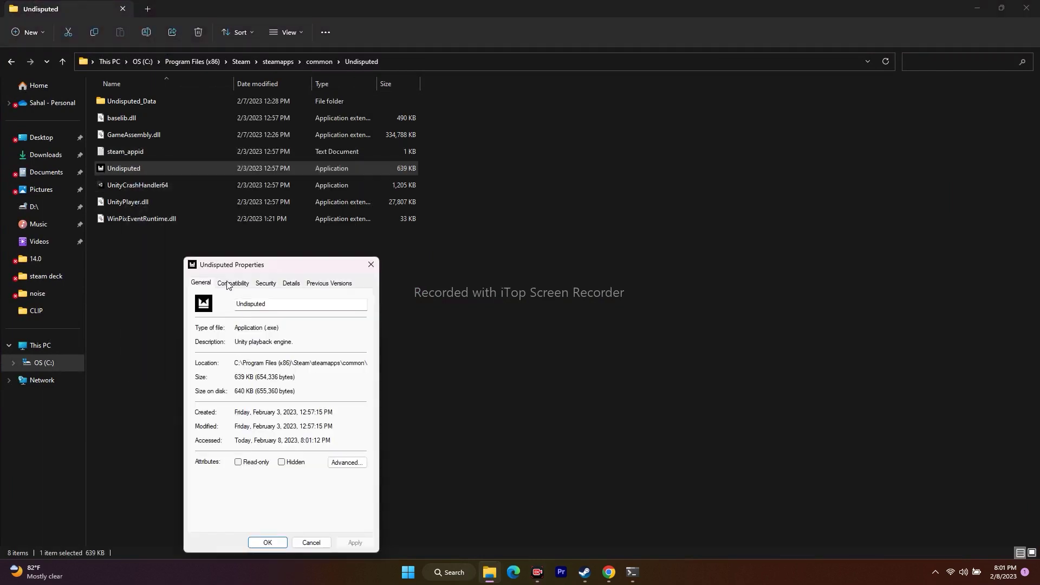
{"action": "left_click", "coordinate": [233, 284]}
{"action": "left_click_drag", "start_coordinate": [263, 265], "coordinate": [153, 66]}
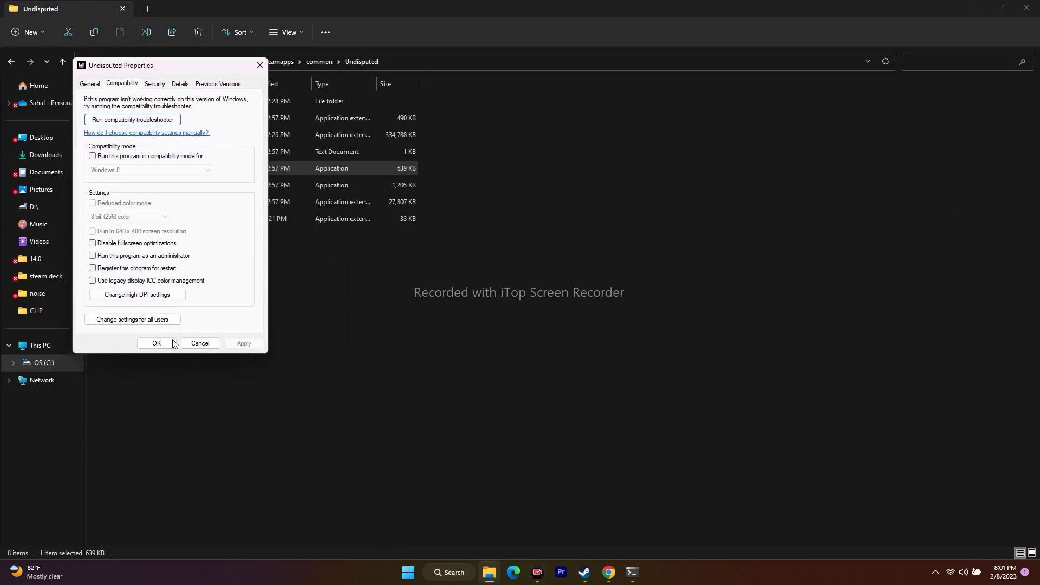
{"action": "left_click", "coordinate": [93, 258]}
{"action": "left_click", "coordinate": [93, 244]}
{"action": "left_click", "coordinate": [243, 343]}
{"action": "left_click", "coordinate": [141, 342]}
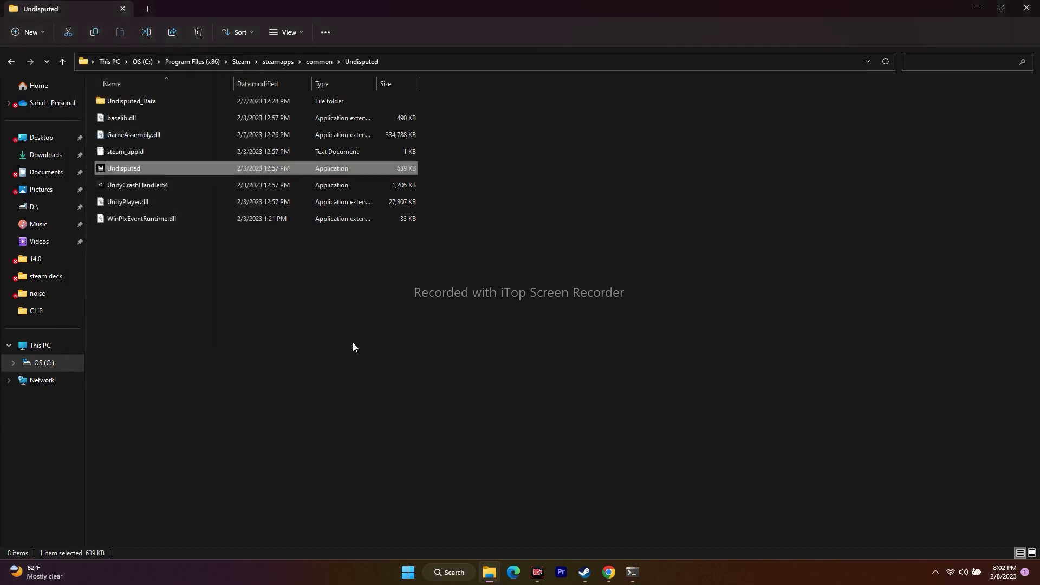
Close the game folder window and refresh the desktop.
{"action": "left_click", "coordinate": [1025, 8]}
{"action": "right_click", "coordinate": [613, 97]}
{"action": "left_click", "coordinate": [652, 145]}
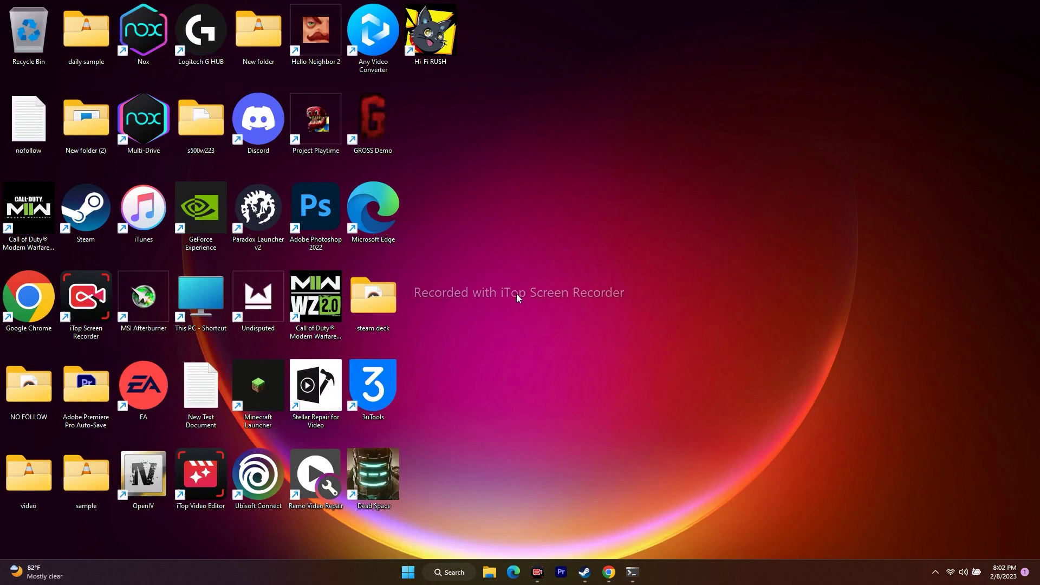
{"action": "right_click", "coordinate": [408, 573]}
{"action": "left_click", "coordinate": [411, 440]}
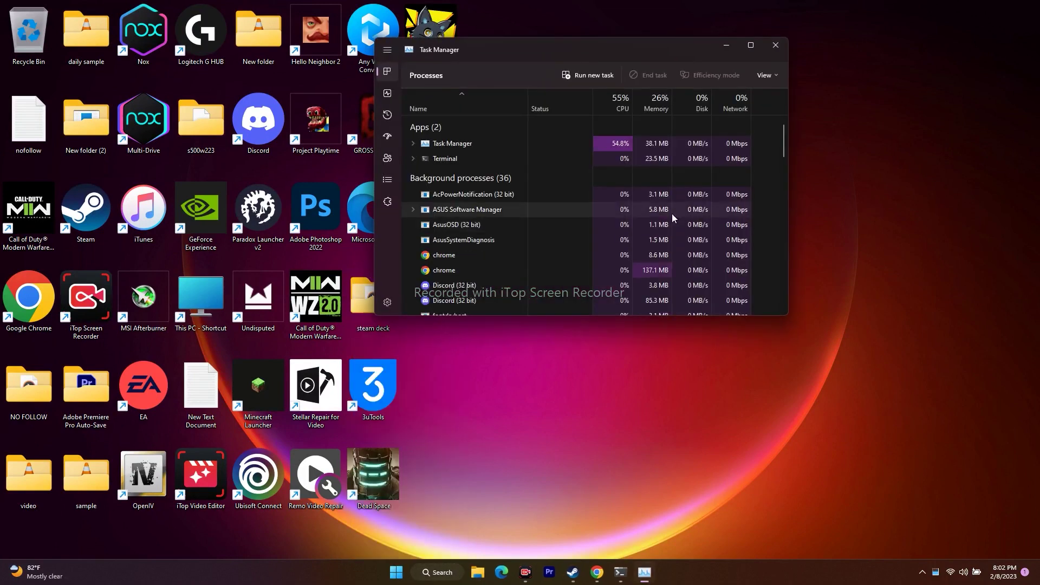
{"action": "left_click", "coordinate": [752, 47]}
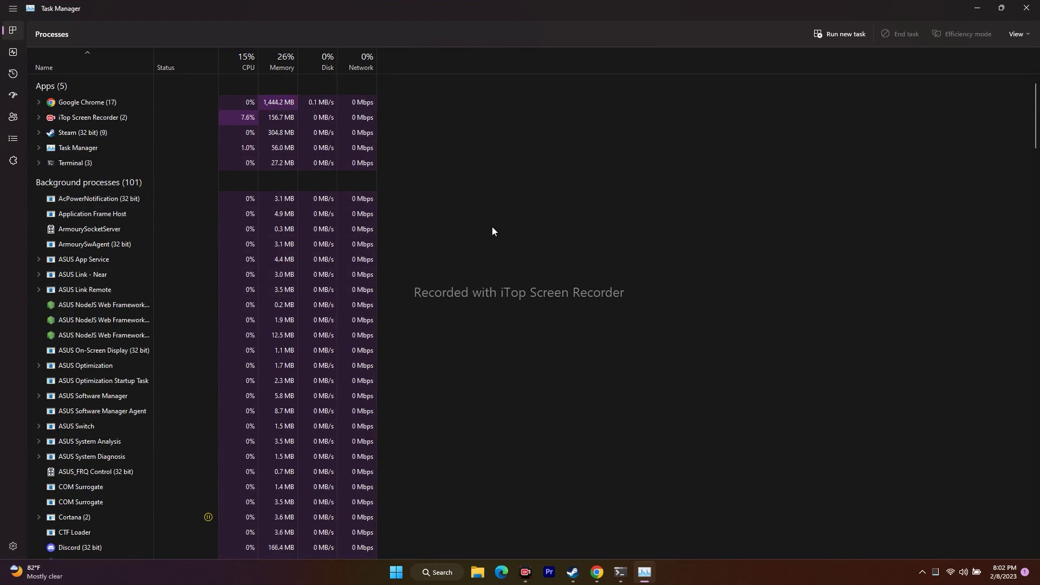
{"action": "scroll", "coordinate": [170, 325], "scroll_direction": "down", "scroll_amount": 3}
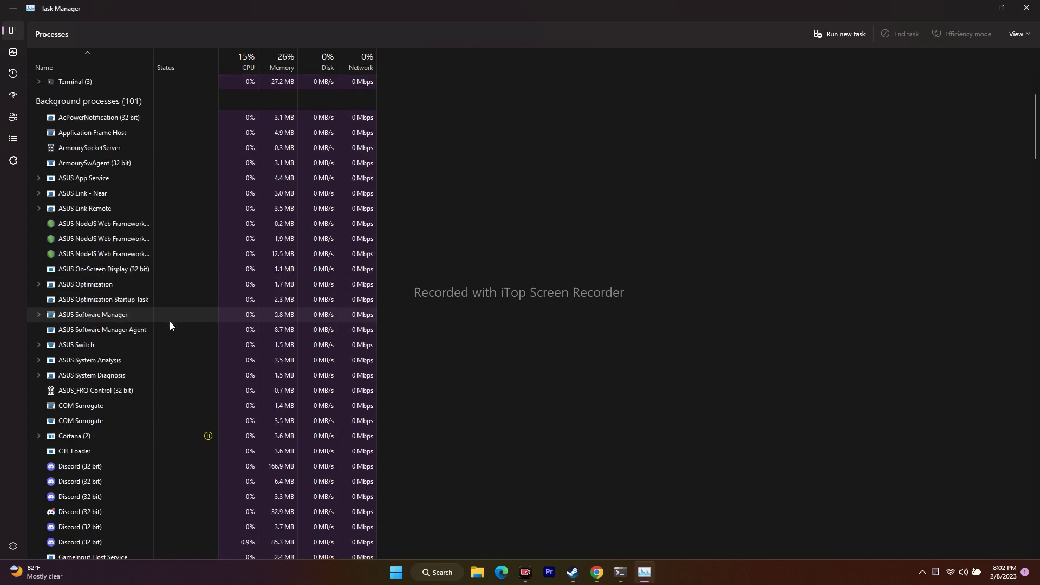
{"action": "scroll", "coordinate": [170, 325], "scroll_direction": "up", "scroll_amount": 2}
{"action": "scroll", "coordinate": [133, 307], "scroll_direction": "down", "scroll_amount": 10}
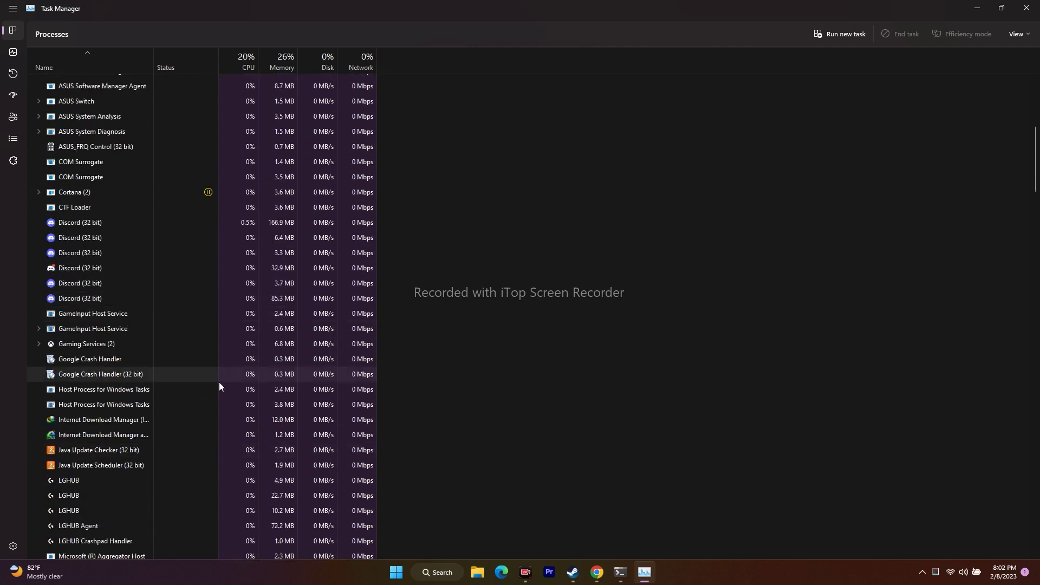
{"action": "scroll", "coordinate": [693, 372], "scroll_direction": "up", "scroll_amount": 3}
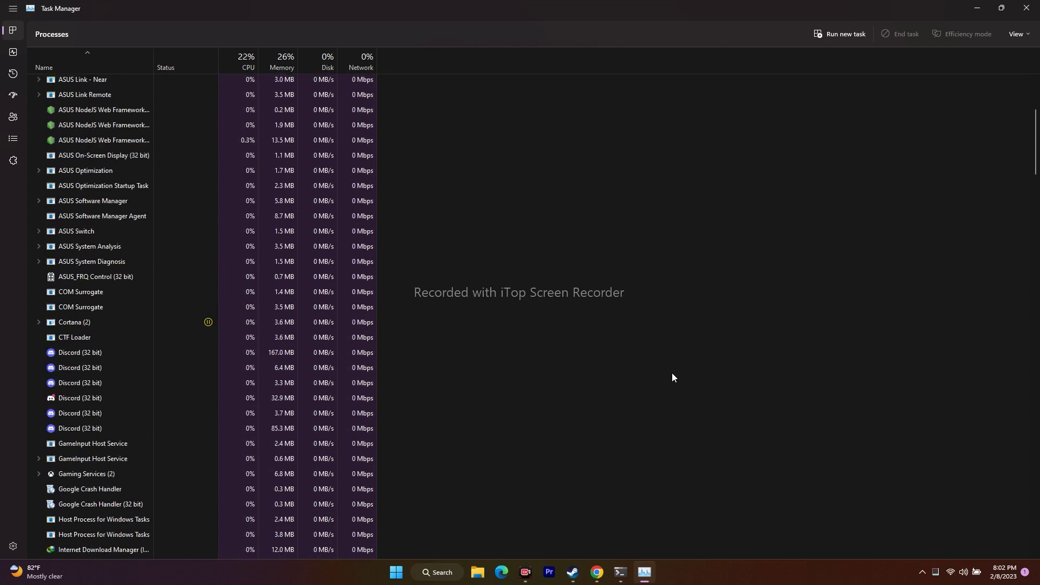
{"action": "right_click", "coordinate": [91, 354]}
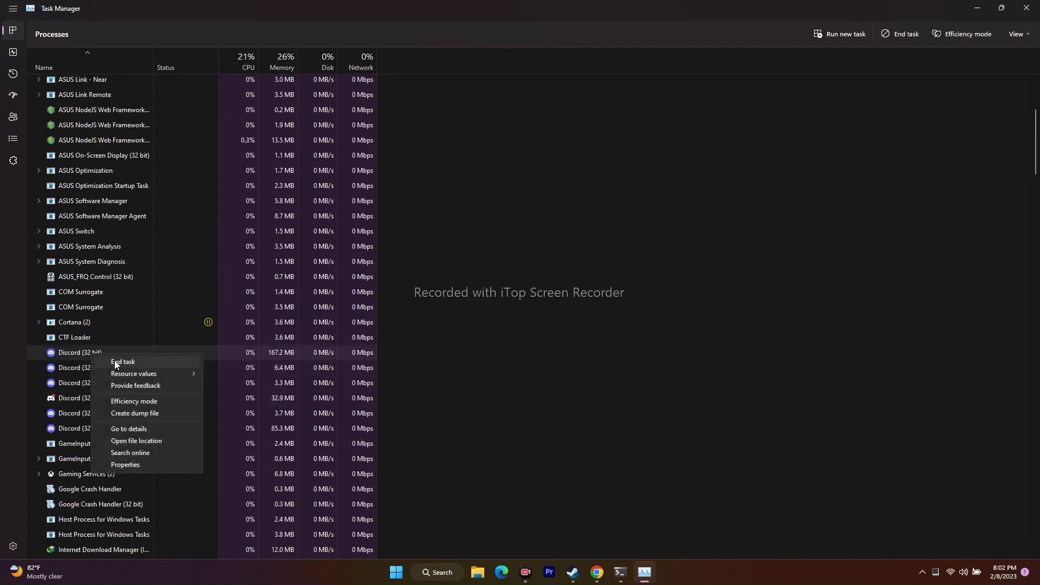
{"action": "left_click", "coordinate": [628, 335]}
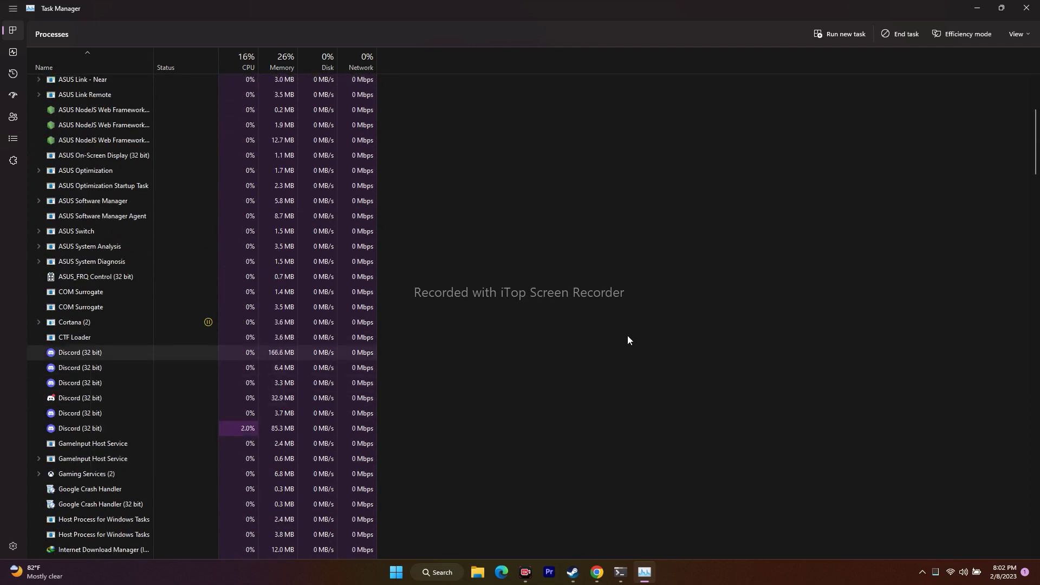
{"action": "left_click", "coordinate": [1026, 8]}
{"action": "right_click", "coordinate": [638, 258]}
{"action": "left_click", "coordinate": [639, 259]}
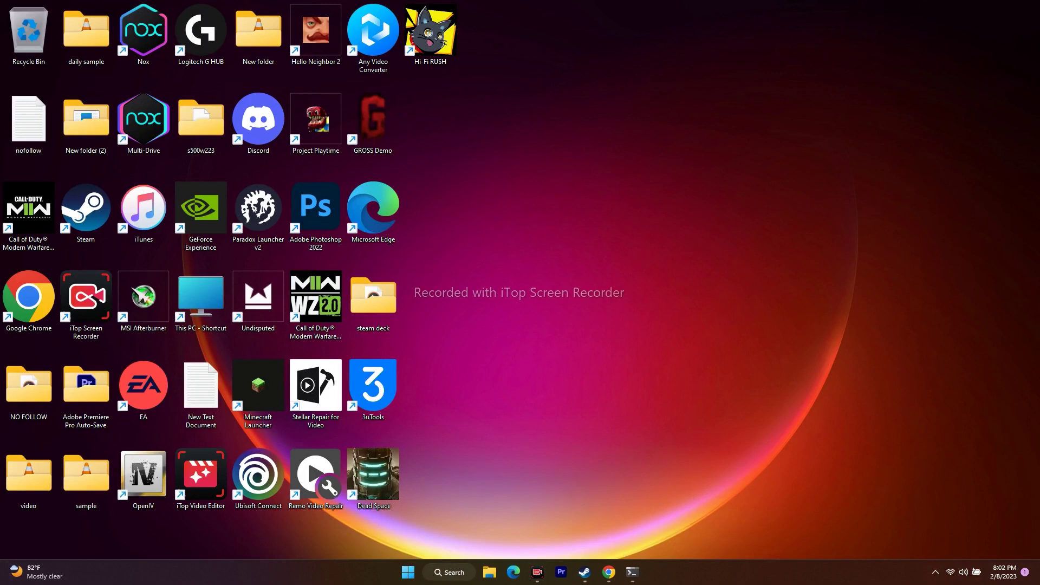
Enter %programdata% in the Run dialog to open C:\ProgramData in Explorer.
{"action": "left_click", "coordinate": [447, 572]}
{"action": "type", "text": "run"}
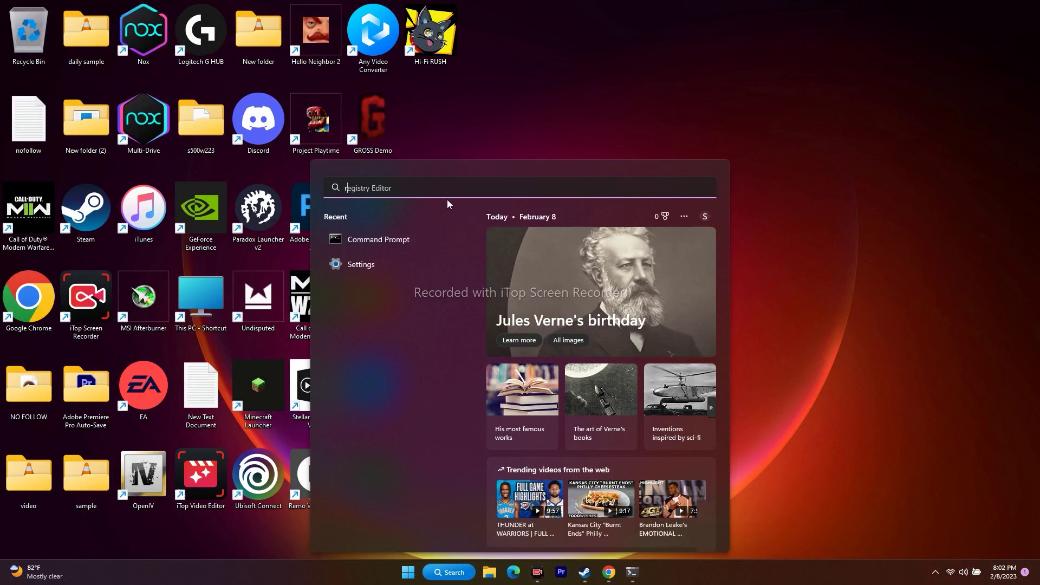
{"action": "left_click", "coordinate": [412, 278]}
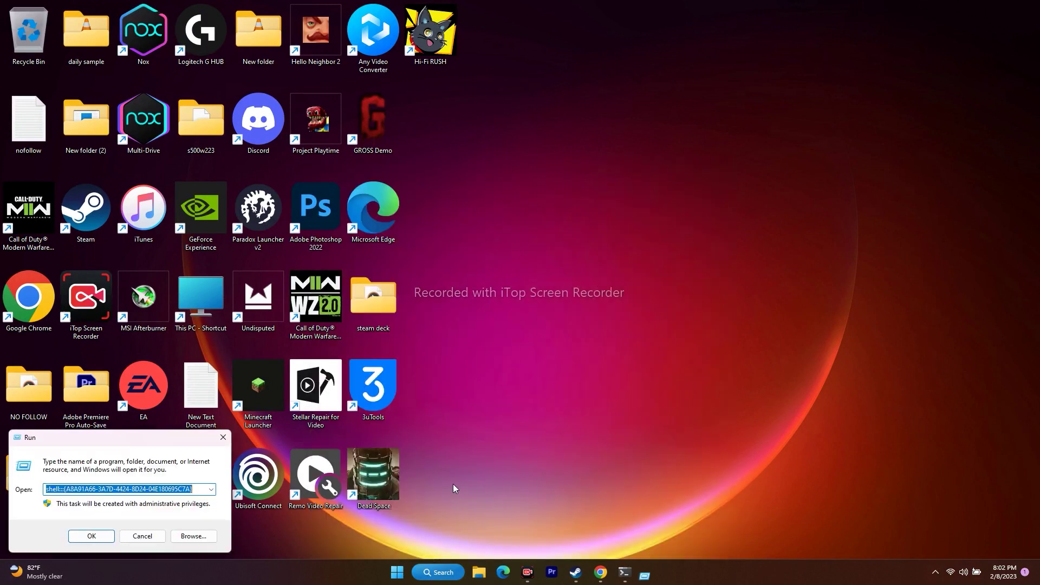
{"action": "key", "text": "BackSpace"}
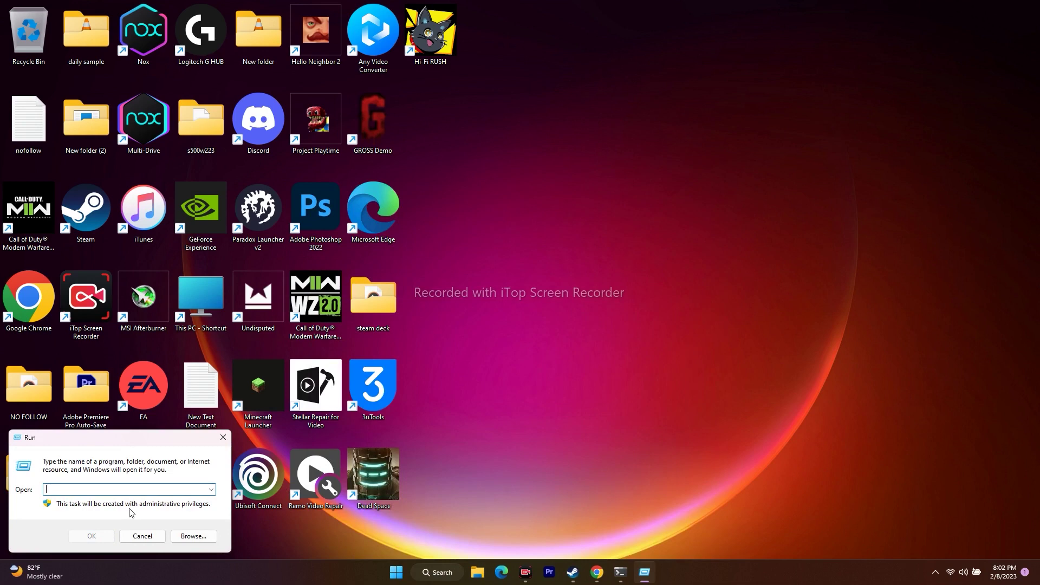
{"action": "type", "text": "%"}
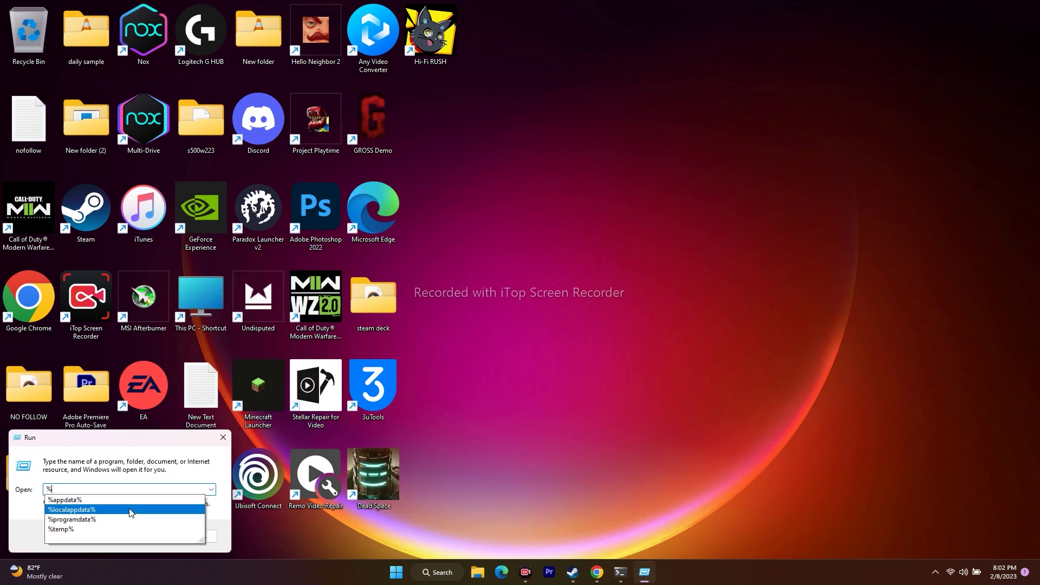
{"action": "key", "text": "Down"}
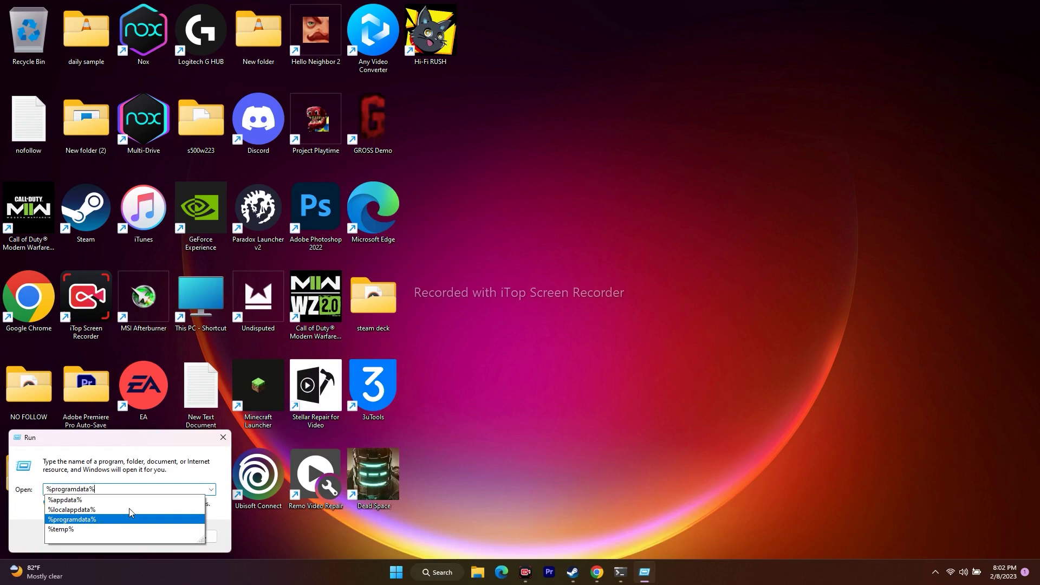
{"action": "key", "text": "Return"}
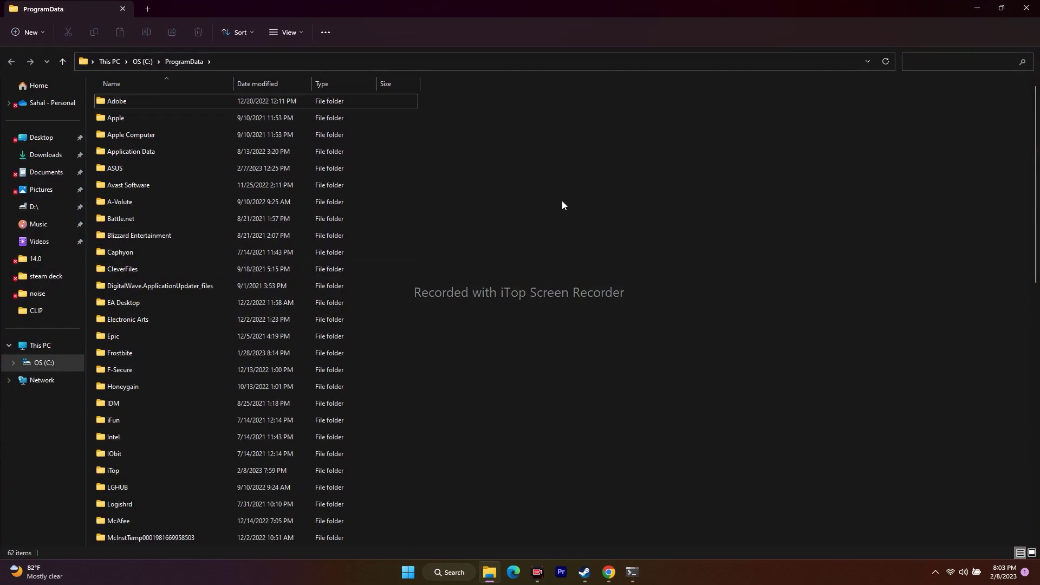
{"action": "scroll", "coordinate": [595, 205], "scroll_direction": "down", "scroll_amount": 10}
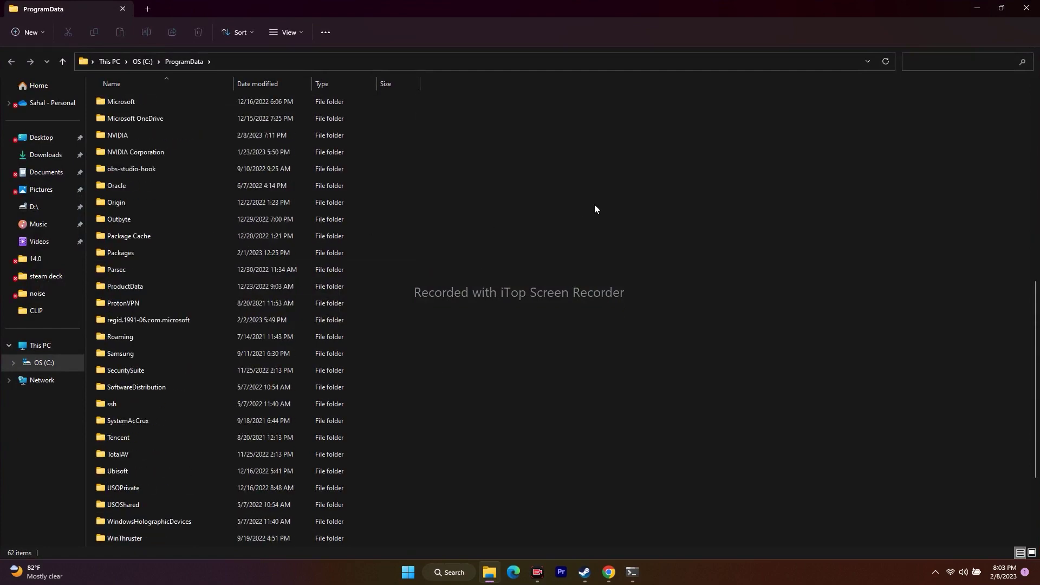
{"action": "scroll", "coordinate": [594, 209], "scroll_direction": "down", "scroll_amount": 2}
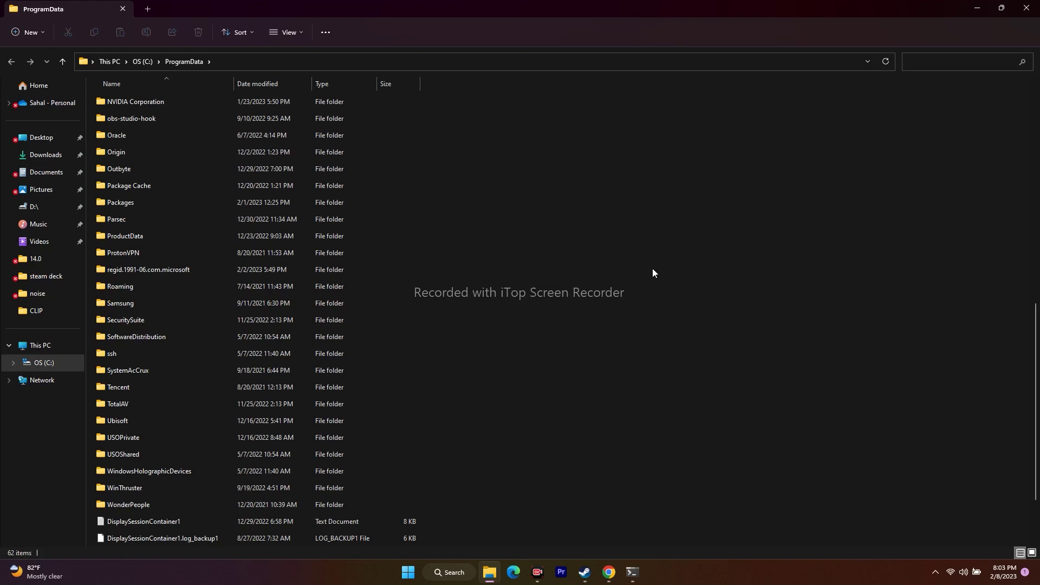
Close ProgramData and run %localappdata% from the Run dialog to open AppData\Local.
{"action": "left_click", "coordinate": [1026, 8]}
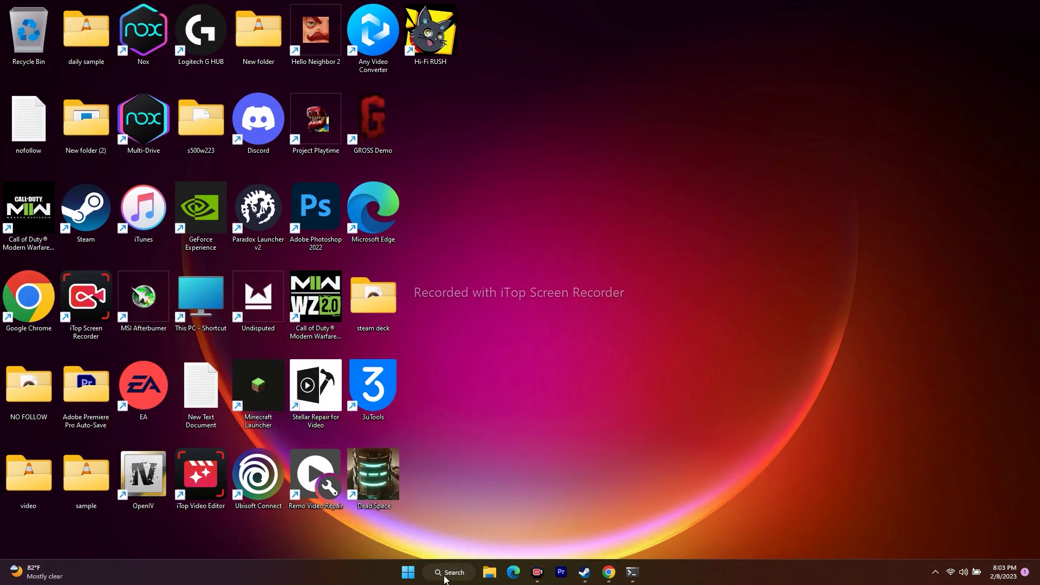
{"action": "left_click", "coordinate": [444, 575]}
{"action": "left_click", "coordinate": [365, 237]}
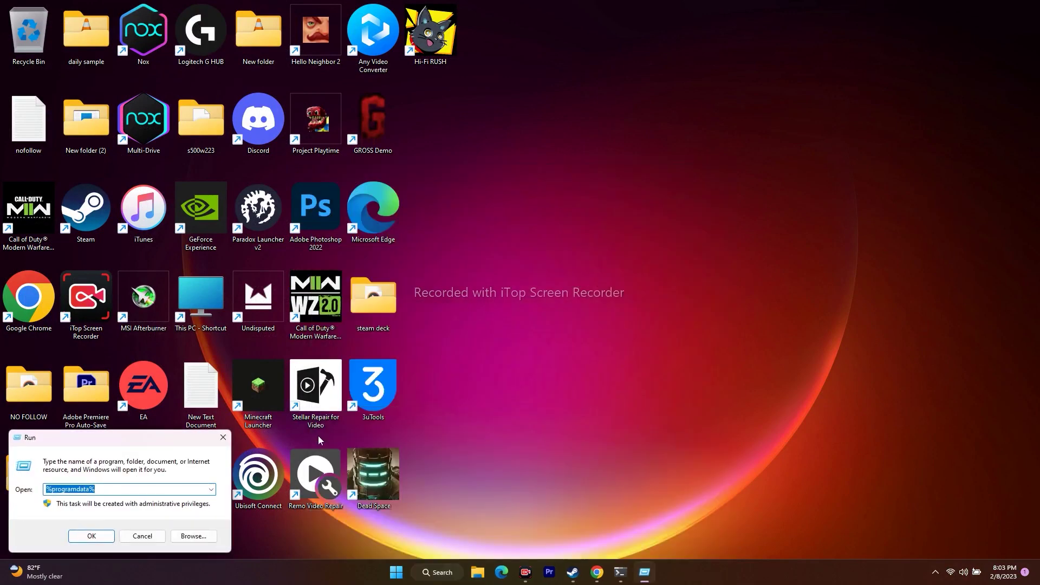
{"action": "key", "text": "BackSpace"}
{"action": "type", "text": "%"}
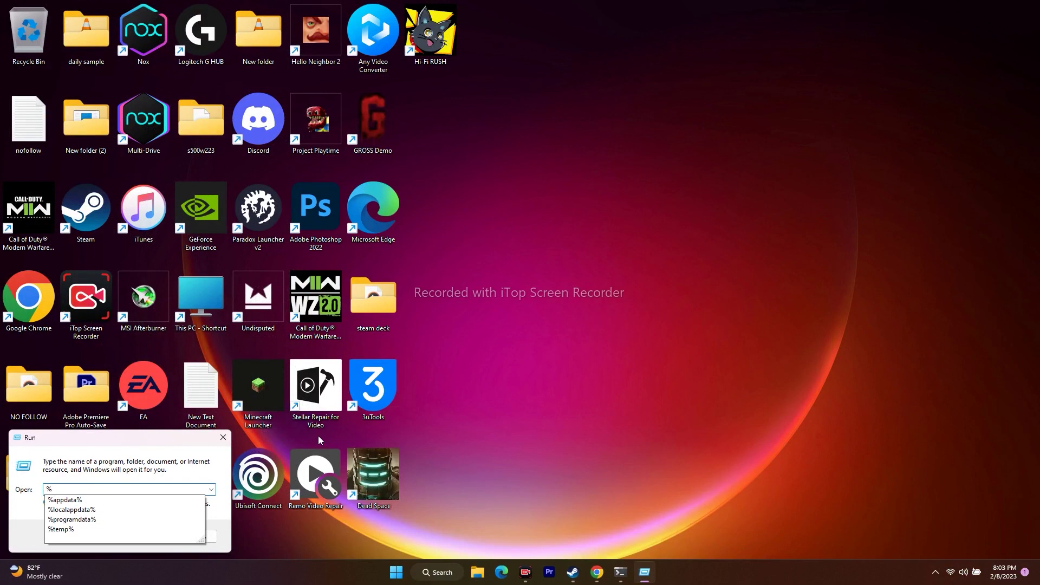
{"action": "left_click", "coordinate": [105, 511]}
{"action": "left_click", "coordinate": [94, 536]}
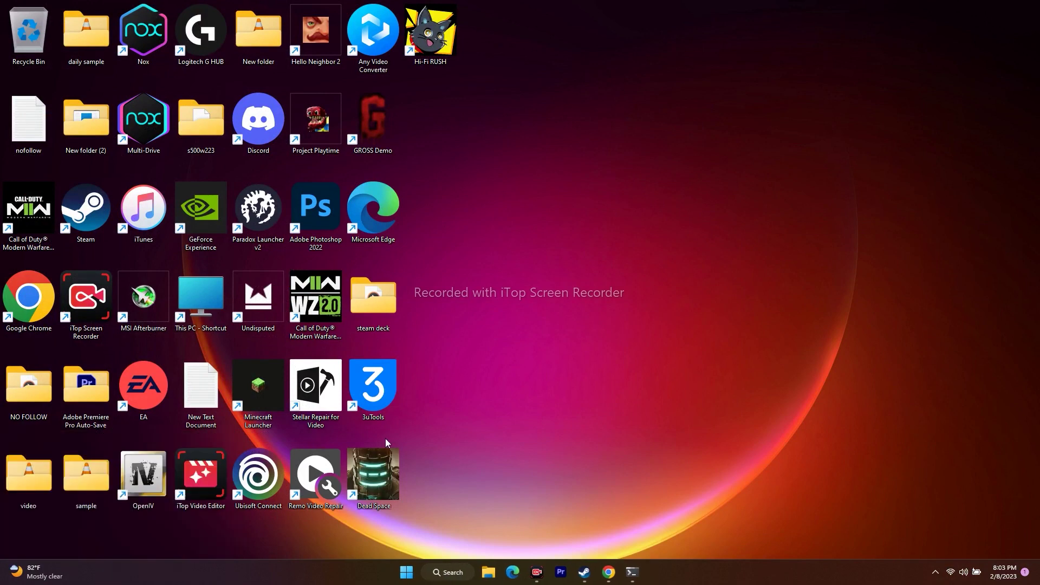
Delete the Riot Games folder from AppData\Local.
{"action": "scroll", "coordinate": [459, 293], "scroll_direction": "down", "scroll_amount": 20}
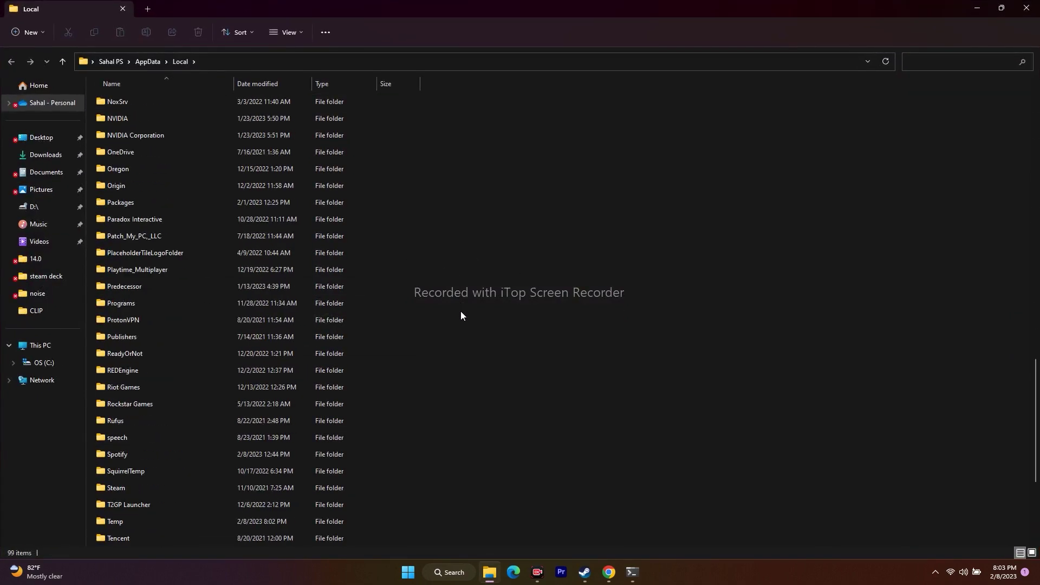
{"action": "right_click", "coordinate": [135, 389]}
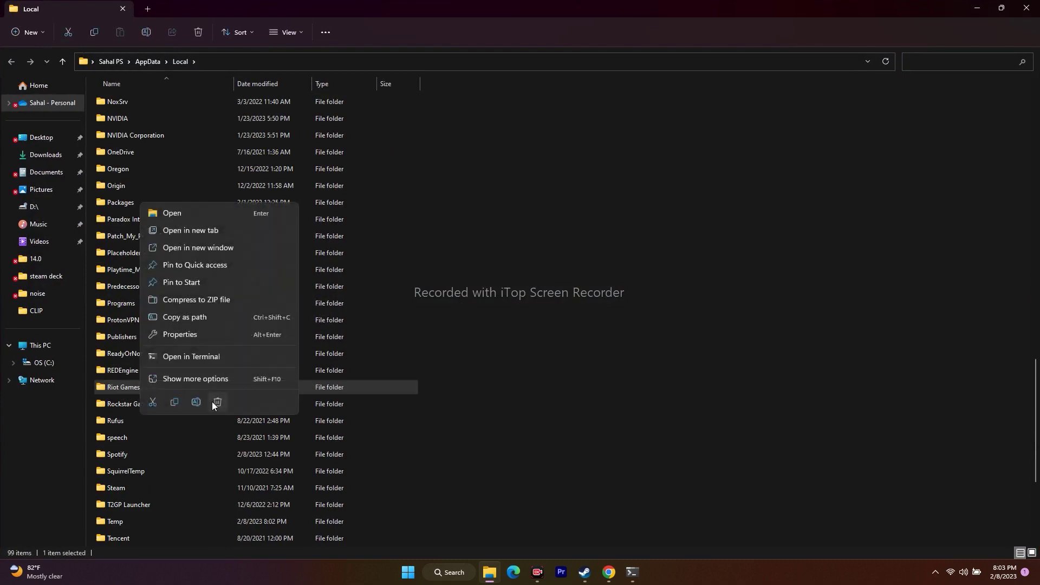
{"action": "left_click", "coordinate": [212, 401]}
Delete the VALORANT folder from AppData\Local as well.
{"action": "scroll", "coordinate": [162, 357], "scroll_direction": "down", "scroll_amount": 2}
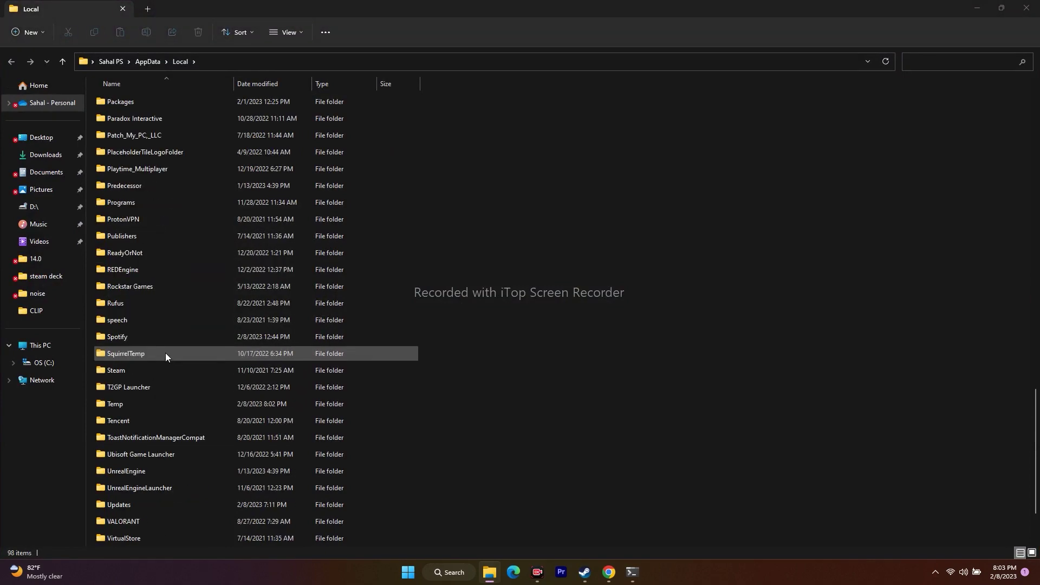
{"action": "scroll", "coordinate": [165, 352], "scroll_direction": "down", "scroll_amount": 2}
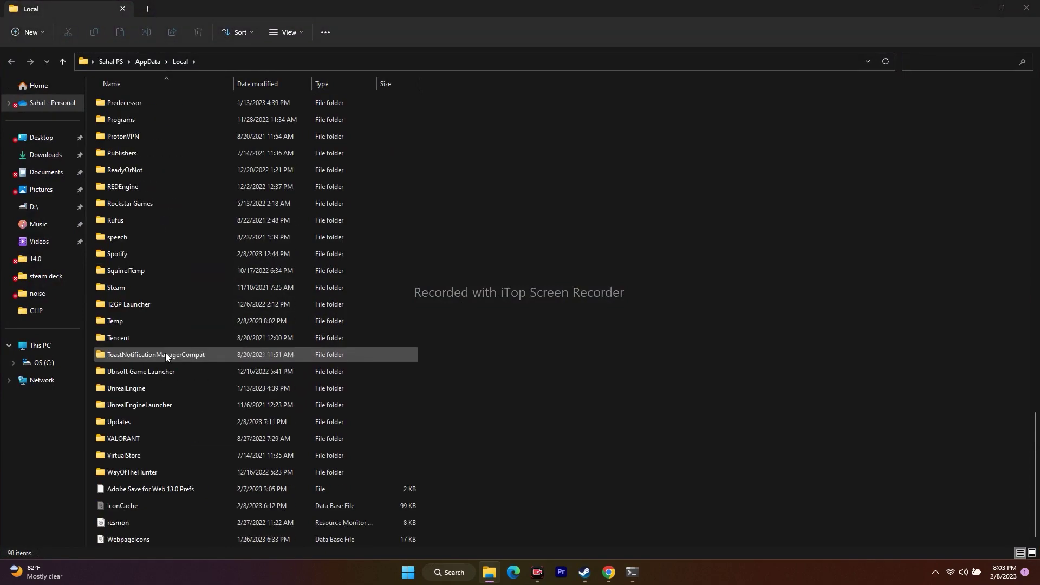
{"action": "left_click", "coordinate": [133, 441]}
{"action": "right_click", "coordinate": [135, 440]}
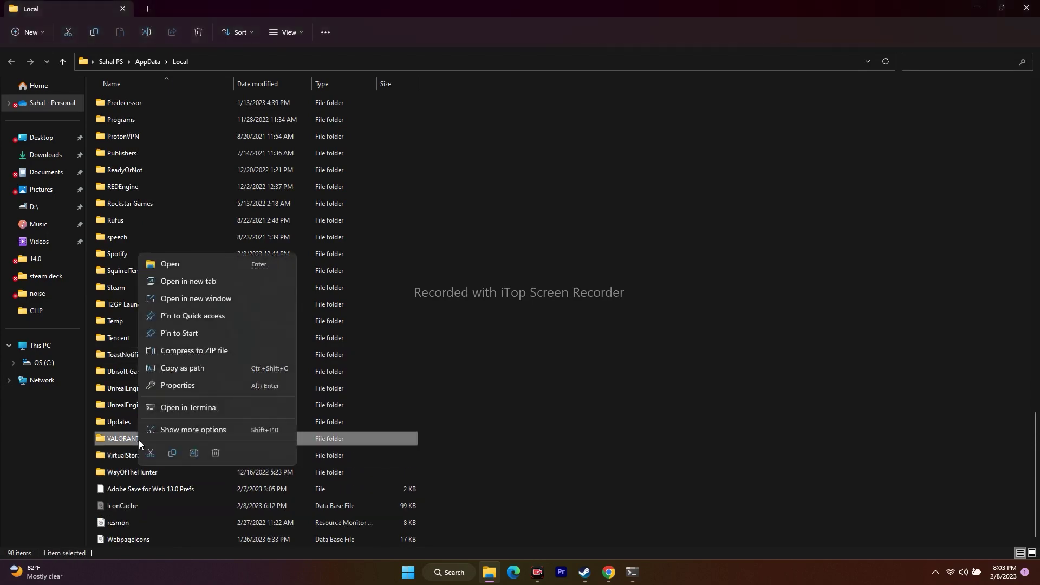
{"action": "left_click", "coordinate": [211, 453]}
{"action": "scroll", "coordinate": [605, 446], "scroll_direction": "up", "scroll_amount": 15}
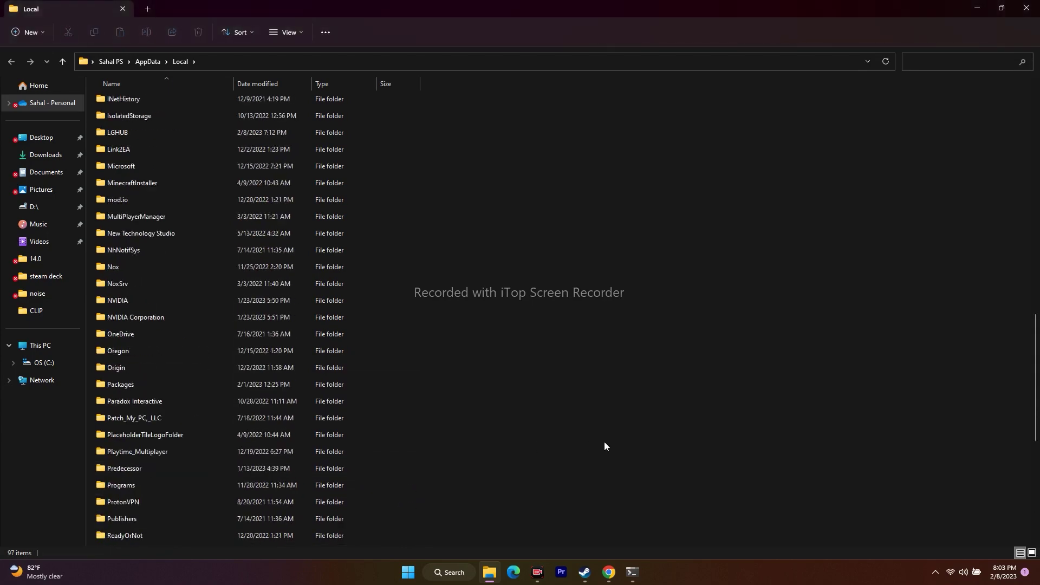
{"action": "left_click", "coordinate": [1027, 9]}
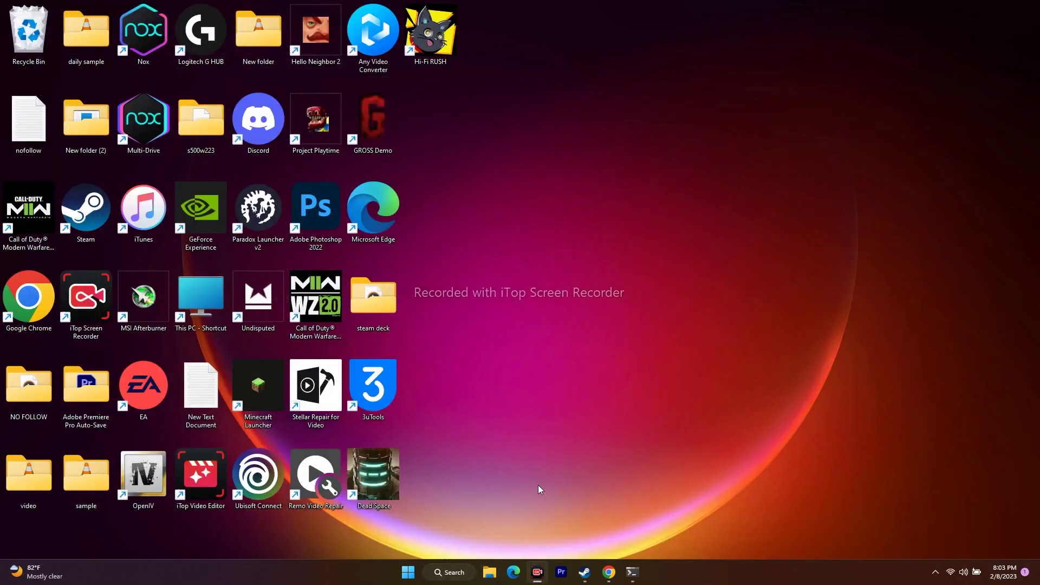